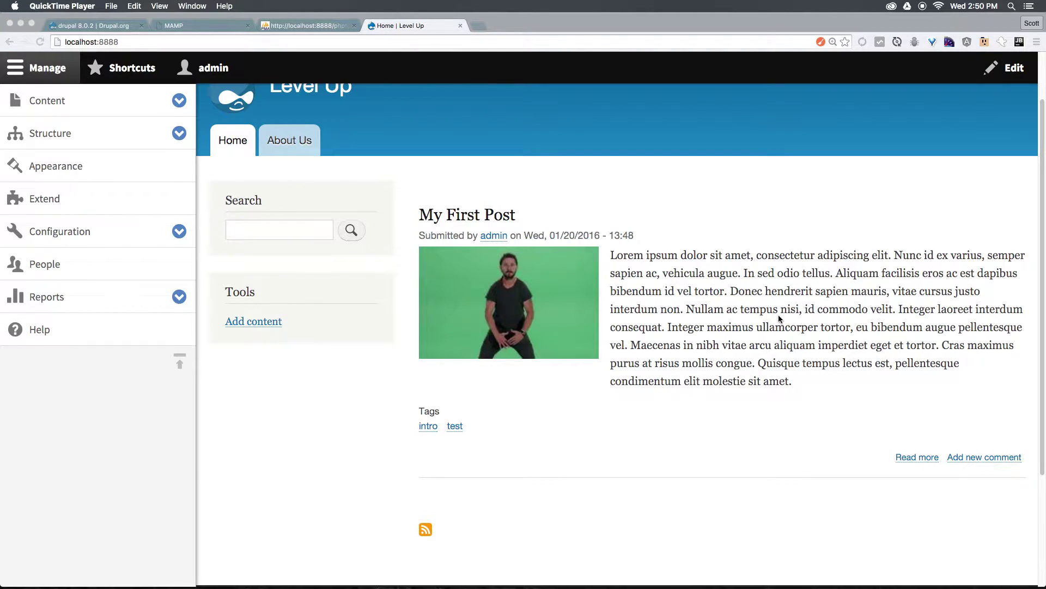
Open the My First Post article, glance at its edit form, and return to the post page
{"action": "scroll", "coordinate": [778, 319], "scroll_direction": "down", "scroll_amount": 2}
{"action": "scroll", "coordinate": [778, 320], "scroll_direction": "up", "scroll_amount": 3}
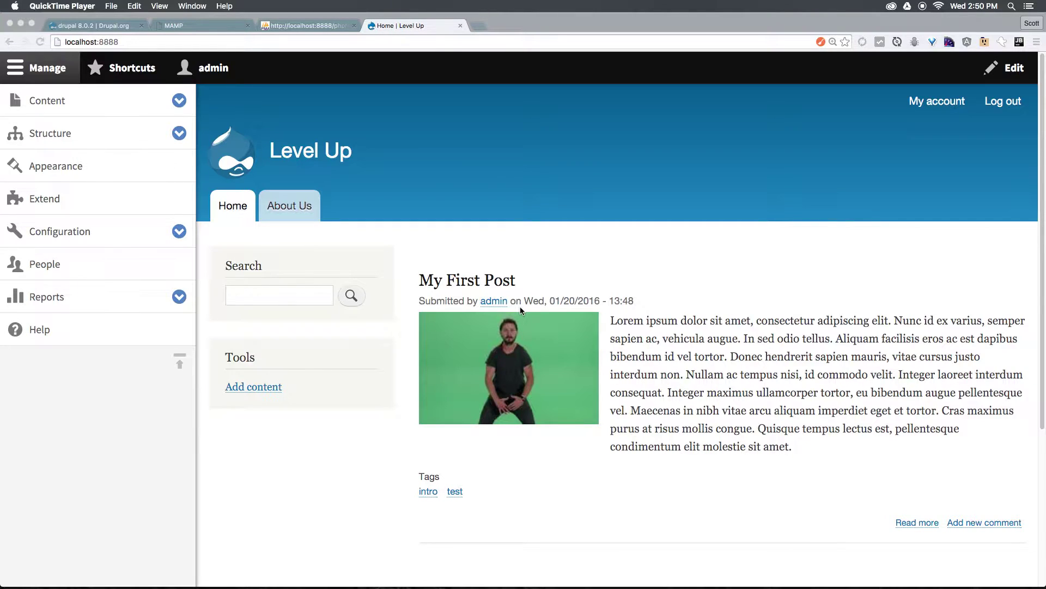
{"action": "left_click", "coordinate": [568, 256]}
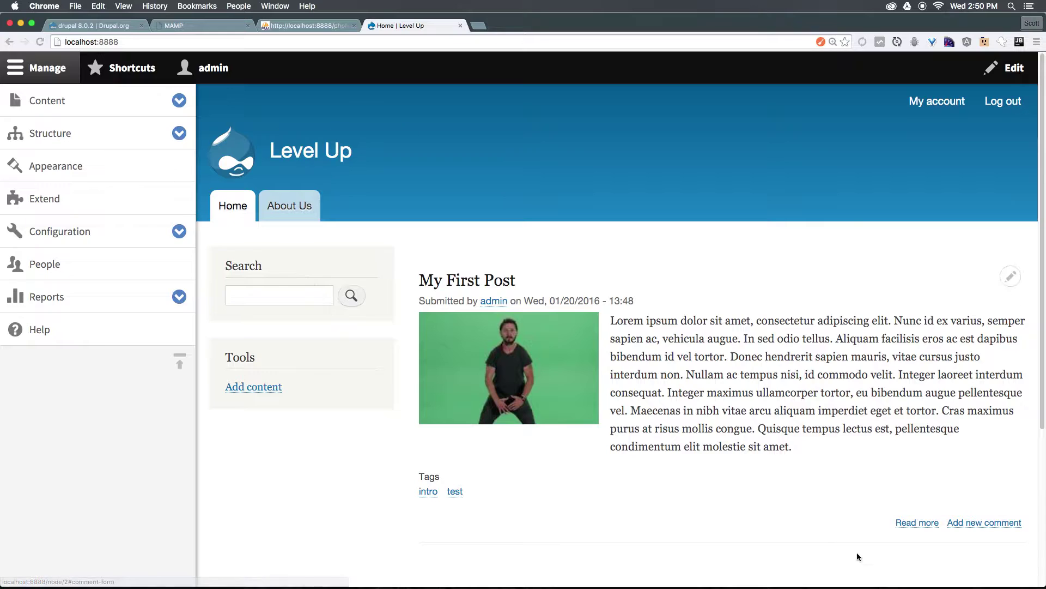
{"action": "mouse_move", "coordinate": [1021, 199]}
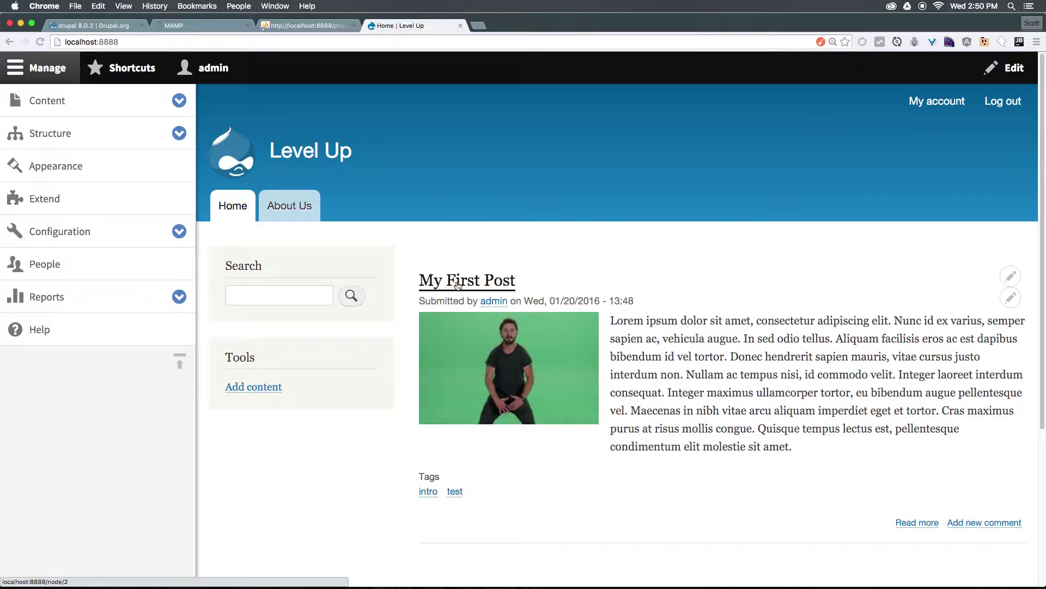
{"action": "left_click", "coordinate": [505, 288]}
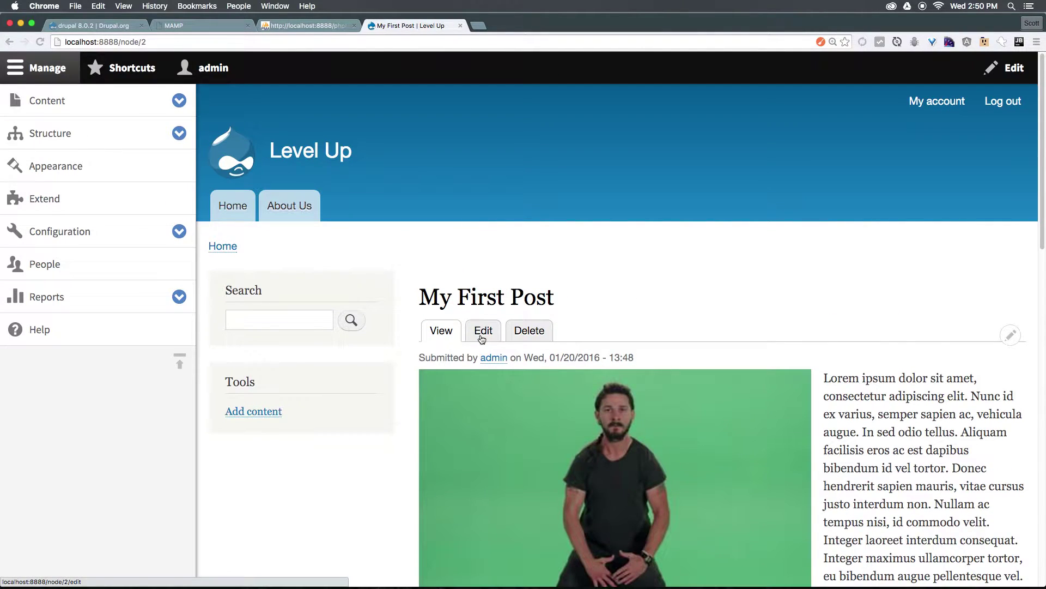
{"action": "left_click", "coordinate": [482, 338]}
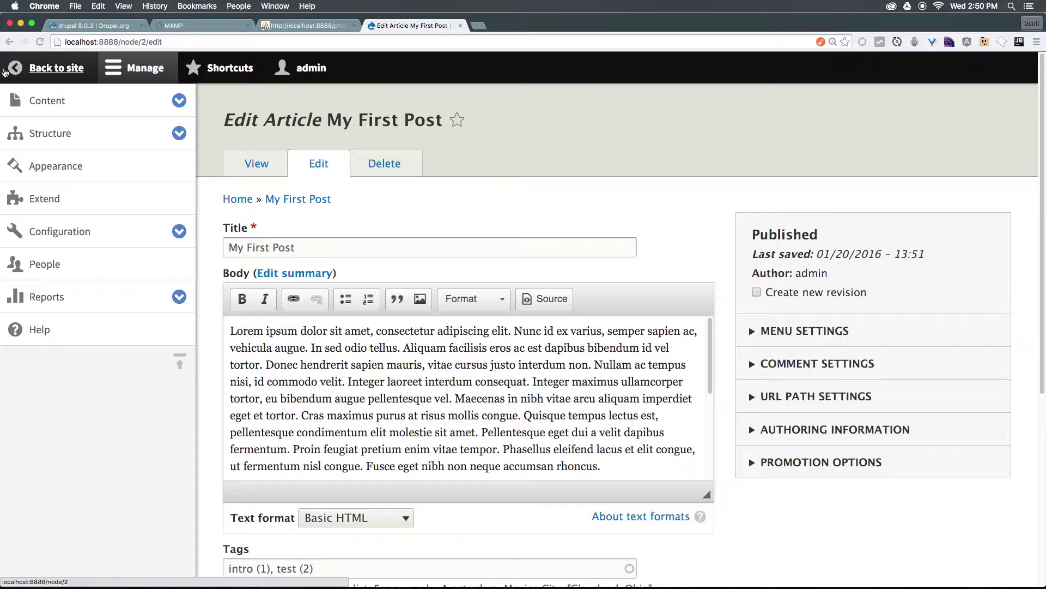
{"action": "left_click", "coordinate": [6, 55]}
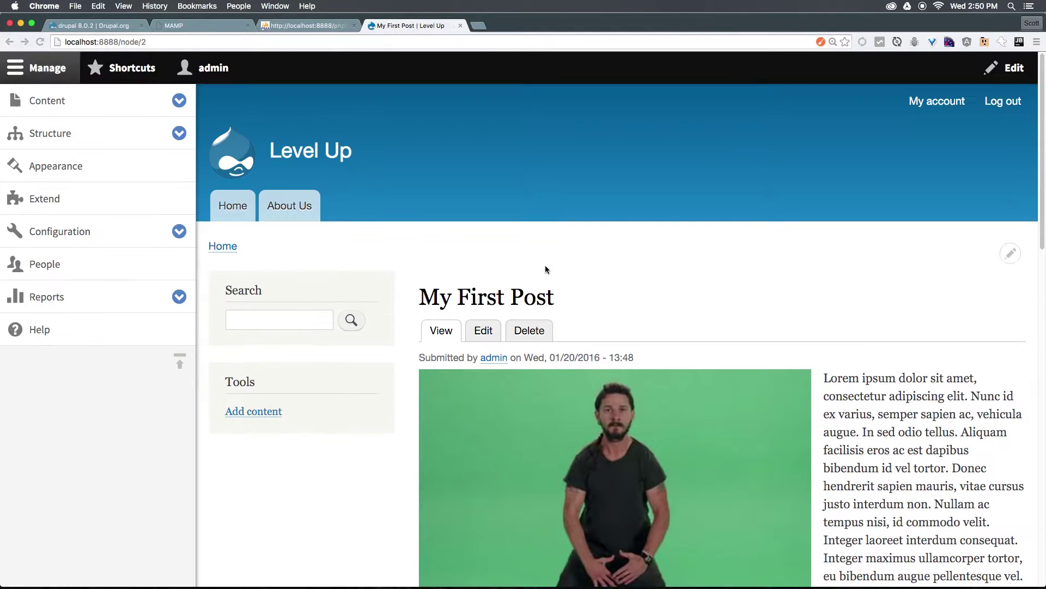
{"action": "scroll", "coordinate": [639, 299], "scroll_direction": "down", "scroll_amount": 3}
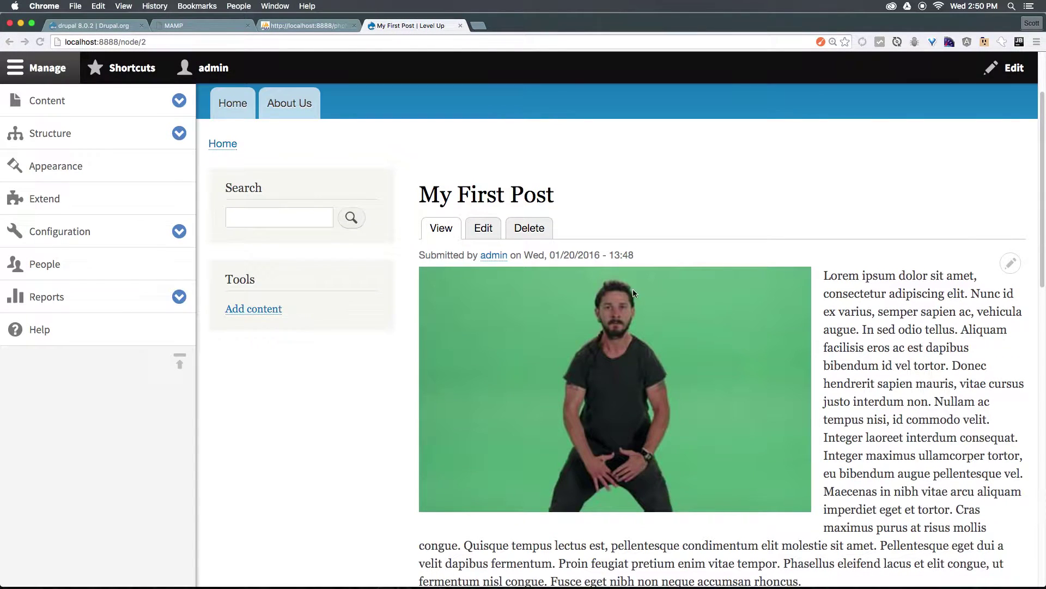
{"action": "scroll", "coordinate": [648, 302], "scroll_direction": "down", "scroll_amount": 3}
{"action": "scroll", "coordinate": [650, 304], "scroll_direction": "up", "scroll_amount": 1}
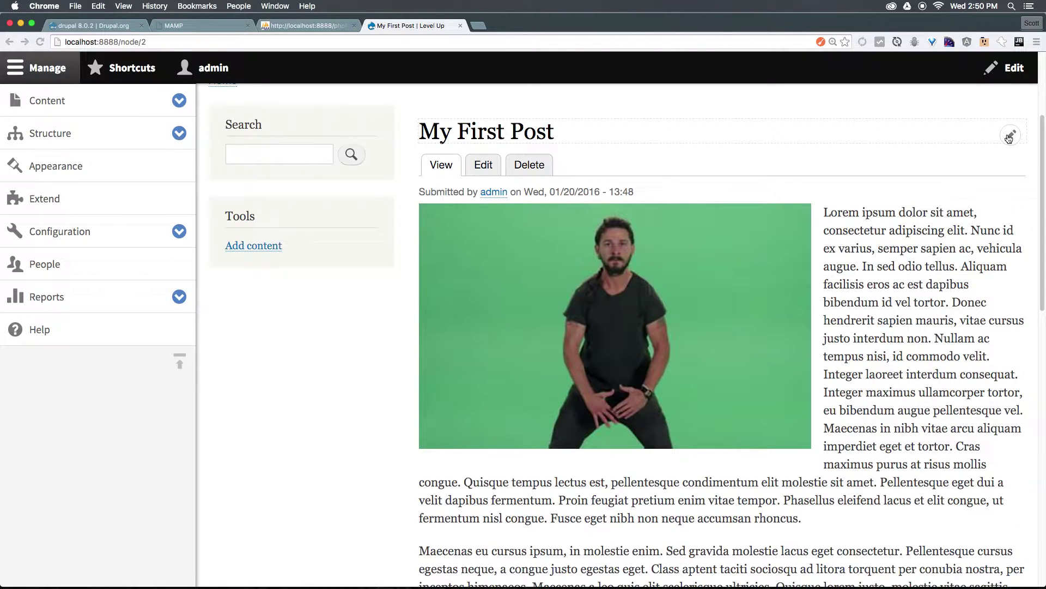
{"action": "left_click", "coordinate": [1009, 138]}
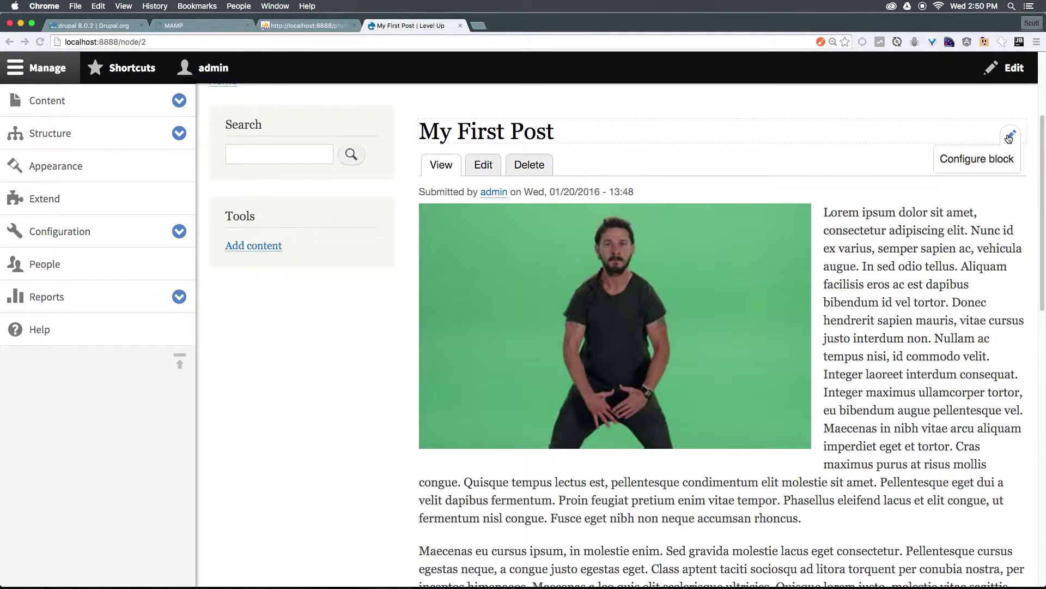
{"action": "left_click", "coordinate": [991, 158]}
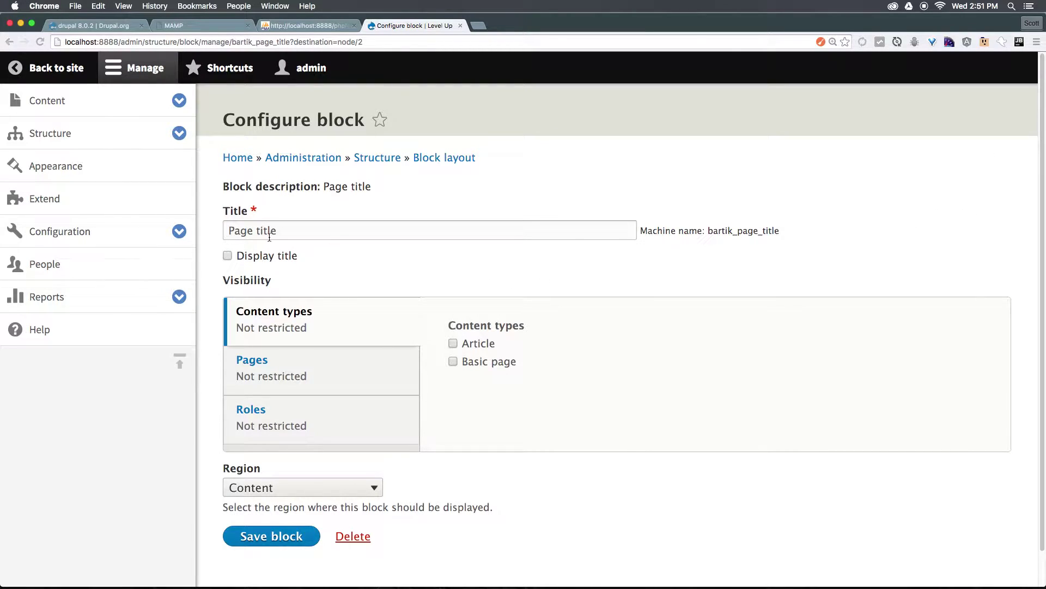
{"action": "triple_click", "coordinate": [297, 229]}
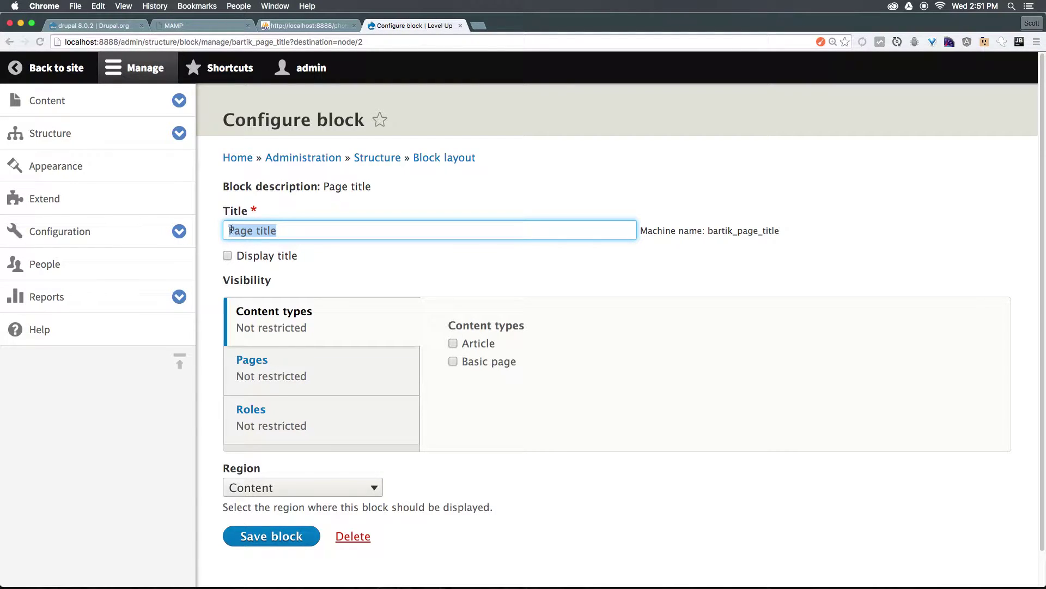
{"action": "left_click", "coordinate": [9, 42]}
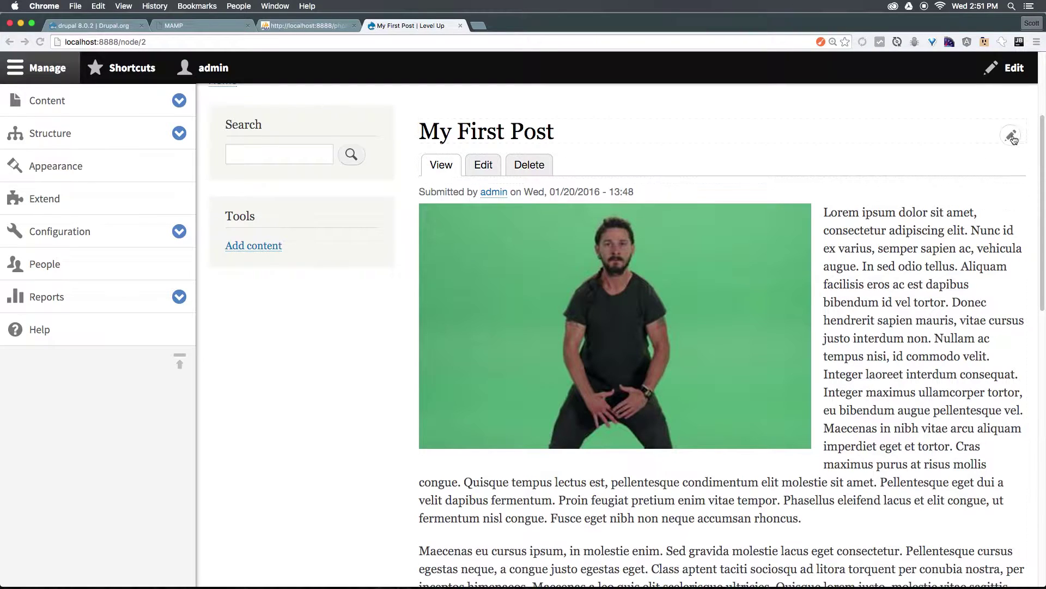
Check the post's edit form, return, and reopen its contextual menu showing Quick edit, Edit and Delete
{"action": "left_click", "coordinate": [1012, 137]}
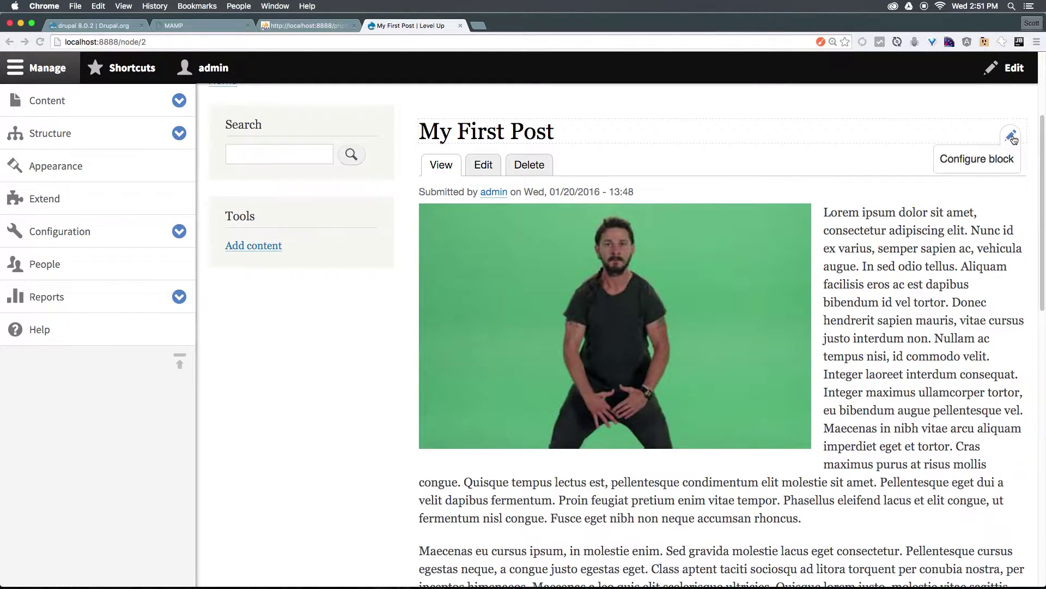
{"action": "left_click", "coordinate": [1003, 137]}
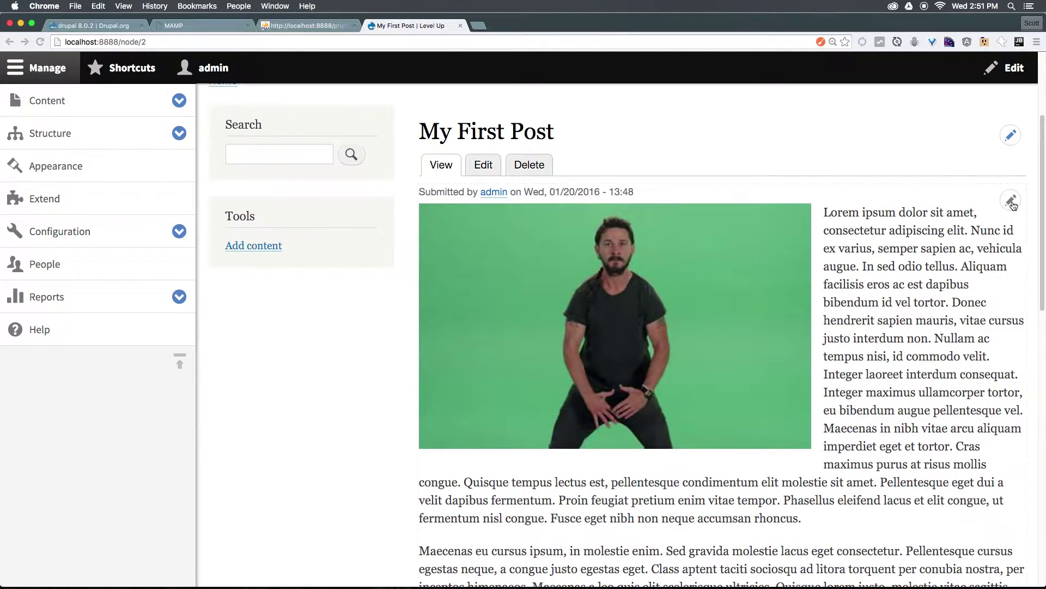
{"action": "left_click", "coordinate": [1011, 200]}
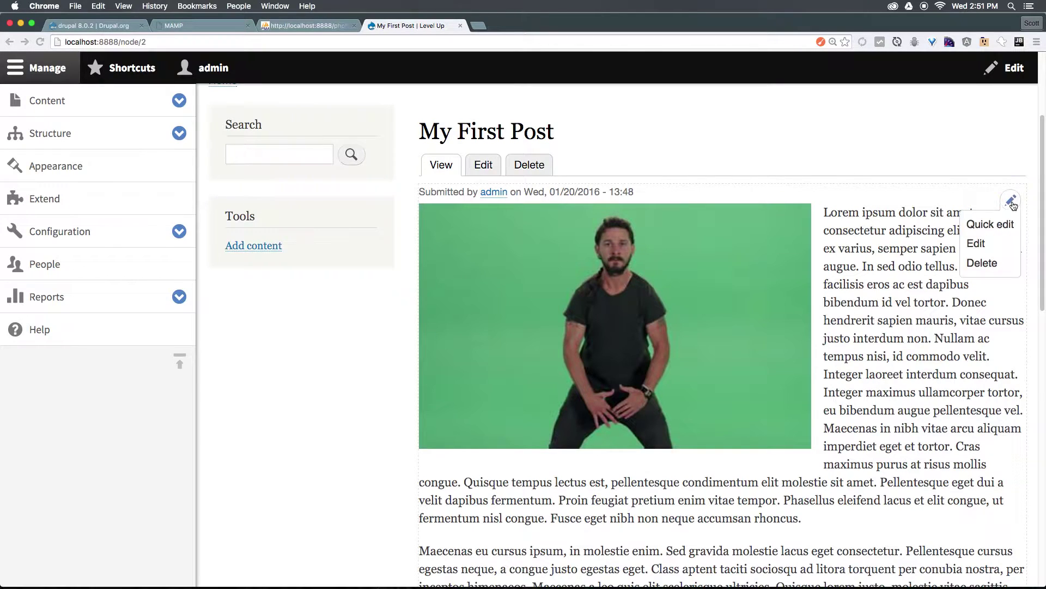
{"action": "left_click", "coordinate": [984, 243]}
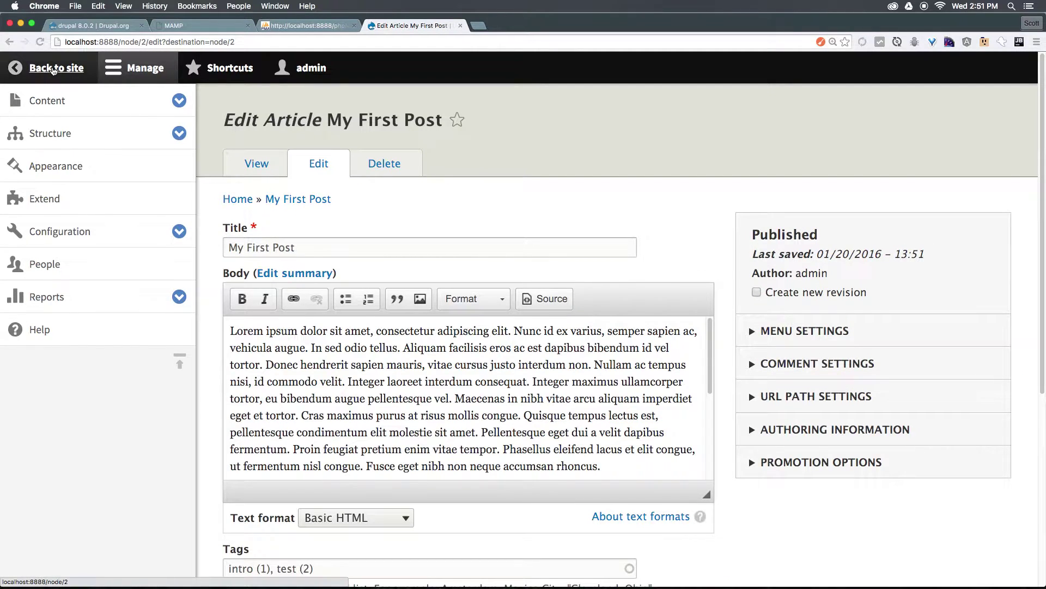
{"action": "left_click", "coordinate": [10, 42]}
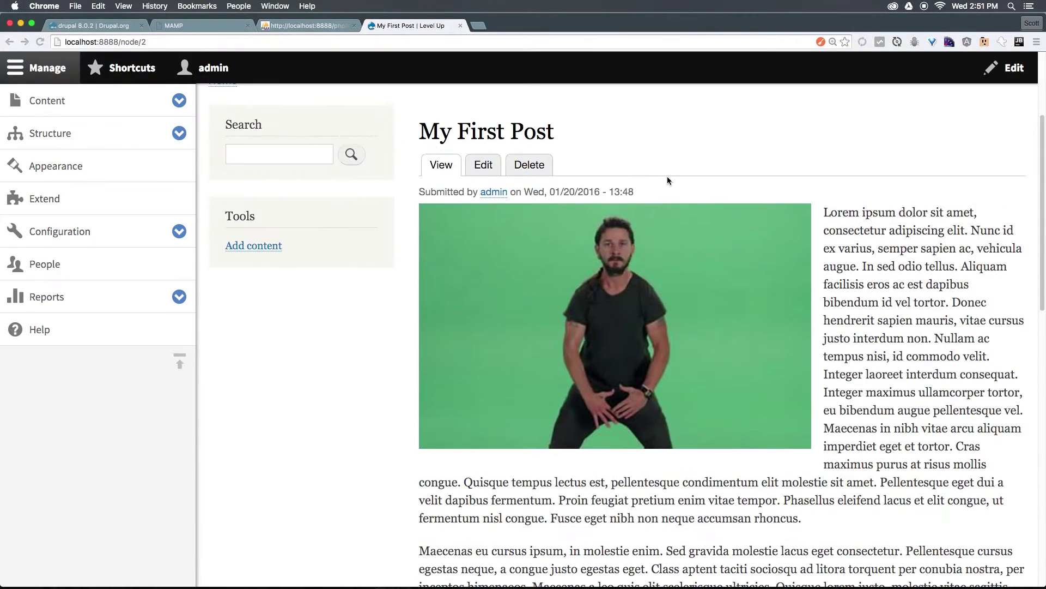
{"action": "left_click", "coordinate": [1010, 201]}
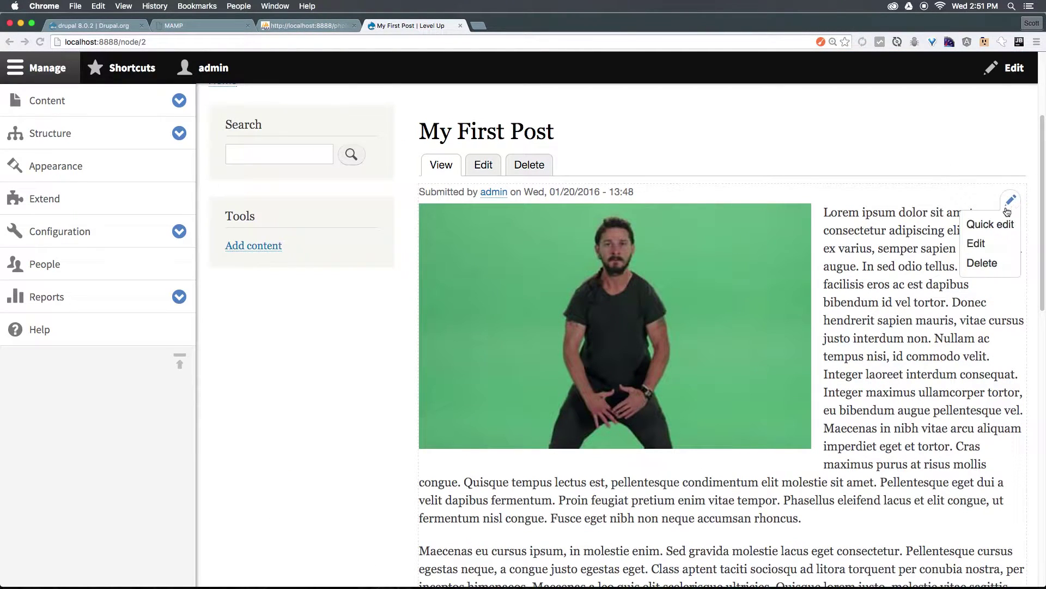
Switch the post into Quick edit and replace its title with 'My Edited Post'
{"action": "left_click", "coordinate": [996, 224]}
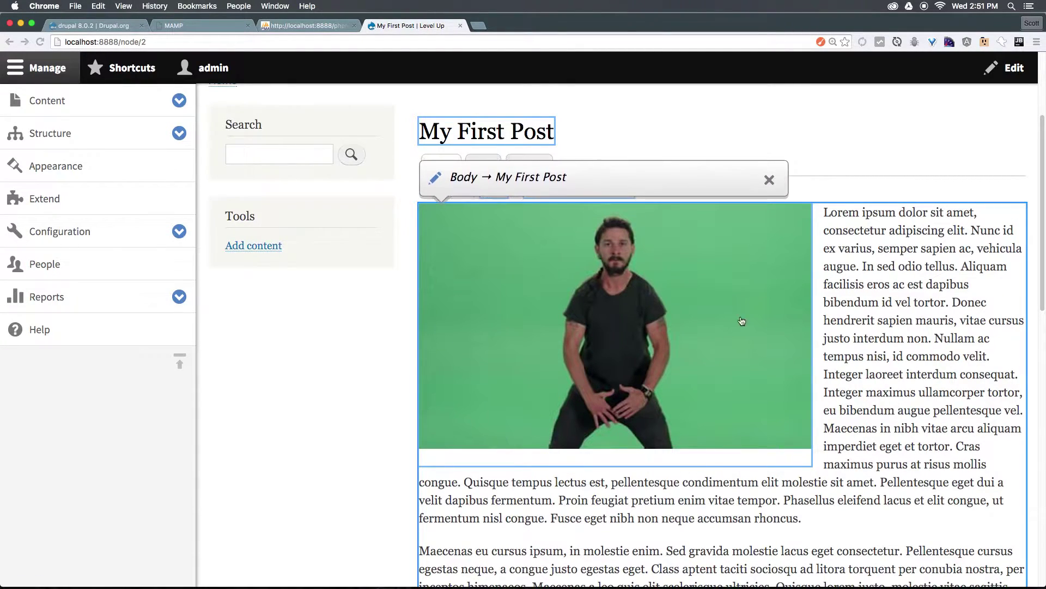
{"action": "left_click", "coordinate": [499, 133]}
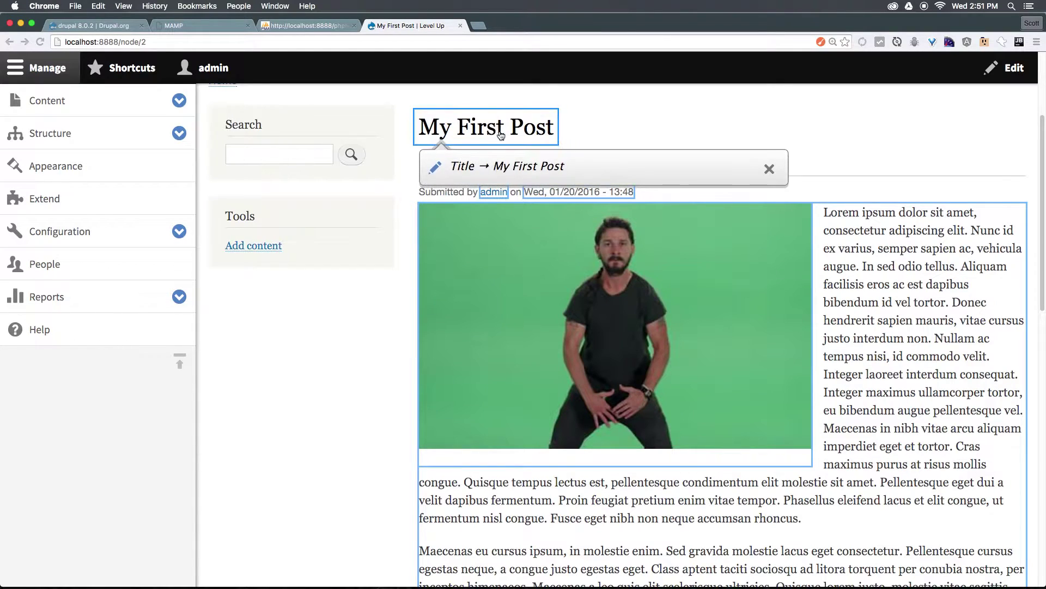
{"action": "double_click", "coordinate": [501, 136]}
{"action": "triple_click", "coordinate": [502, 133]}
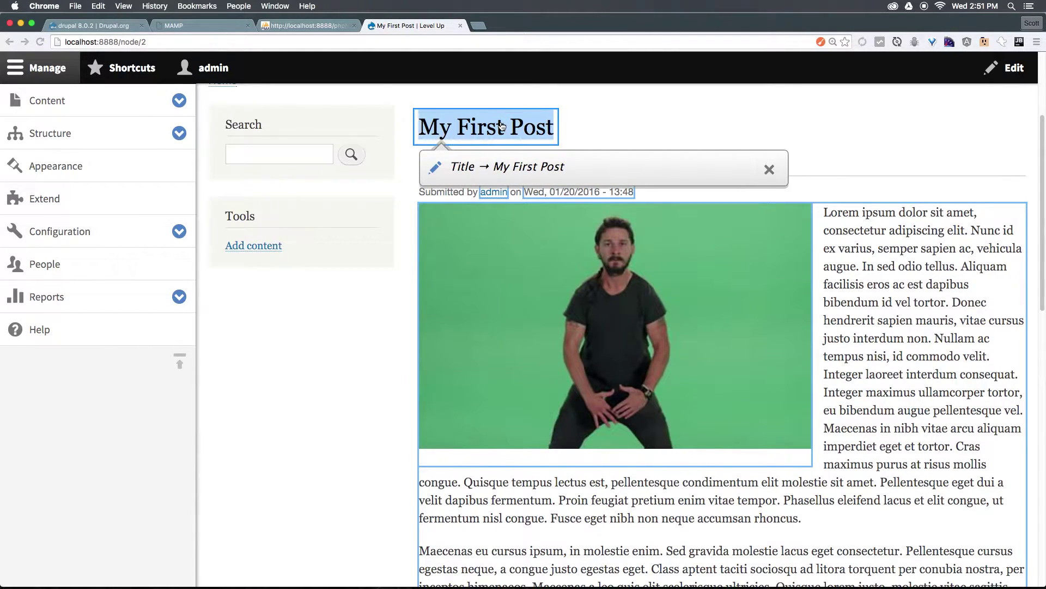
{"action": "type", "text": "My D"}
{"action": "key", "text": "BackSpace"}
{"action": "type", "text": "Ed"}
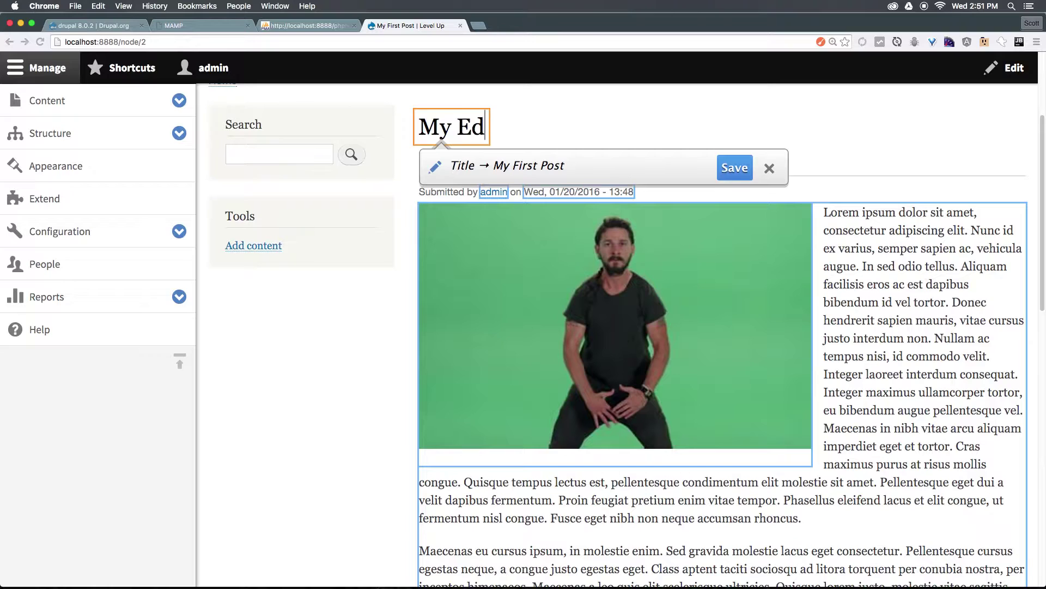
{"action": "type", "text": "ited Post"}
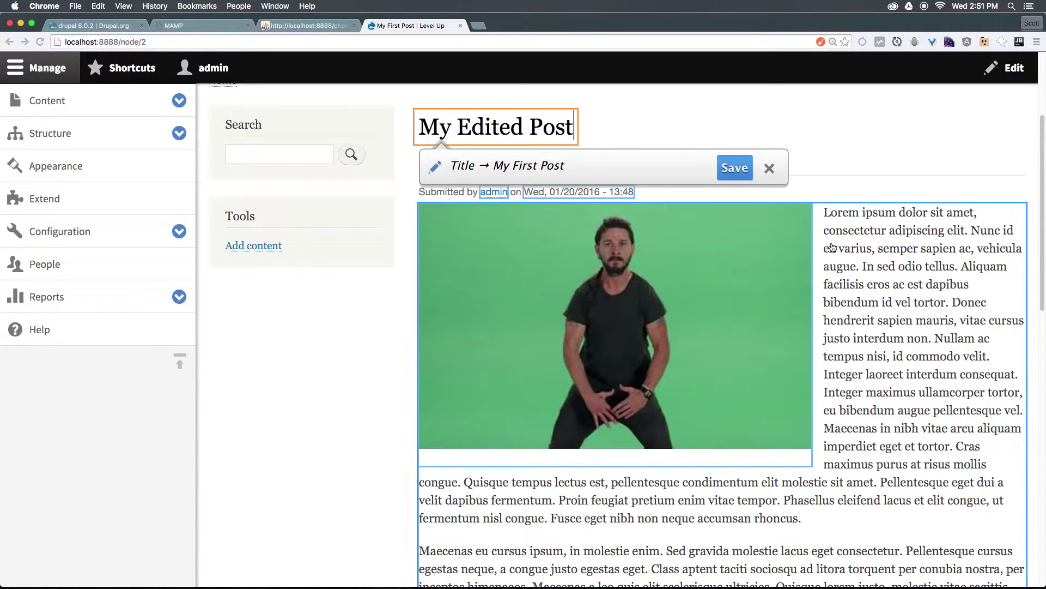
Replace the body's first word 'Lorem' with 'Helloooooooooo' and save the inline edits
{"action": "left_click", "coordinate": [850, 262]}
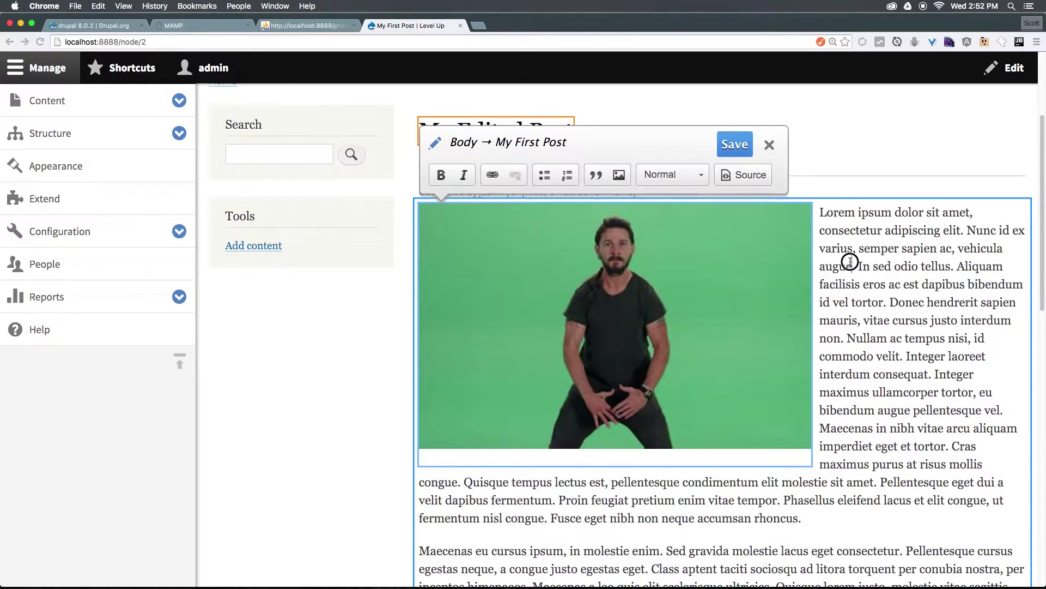
{"action": "double_click", "coordinate": [842, 213]}
{"action": "type", "text": "Gekk"}
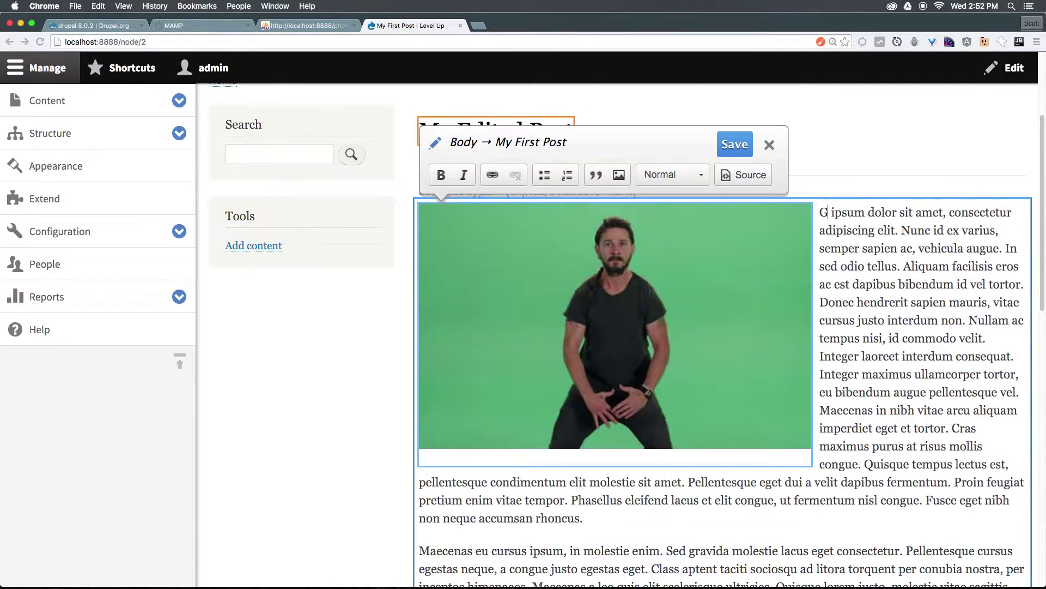
{"action": "key", "text": "BackSpace"}
{"action": "key", "text": "BackSpace"}
{"action": "key", "text": "BackSpace"}
{"action": "key", "text": "BackSpace"}
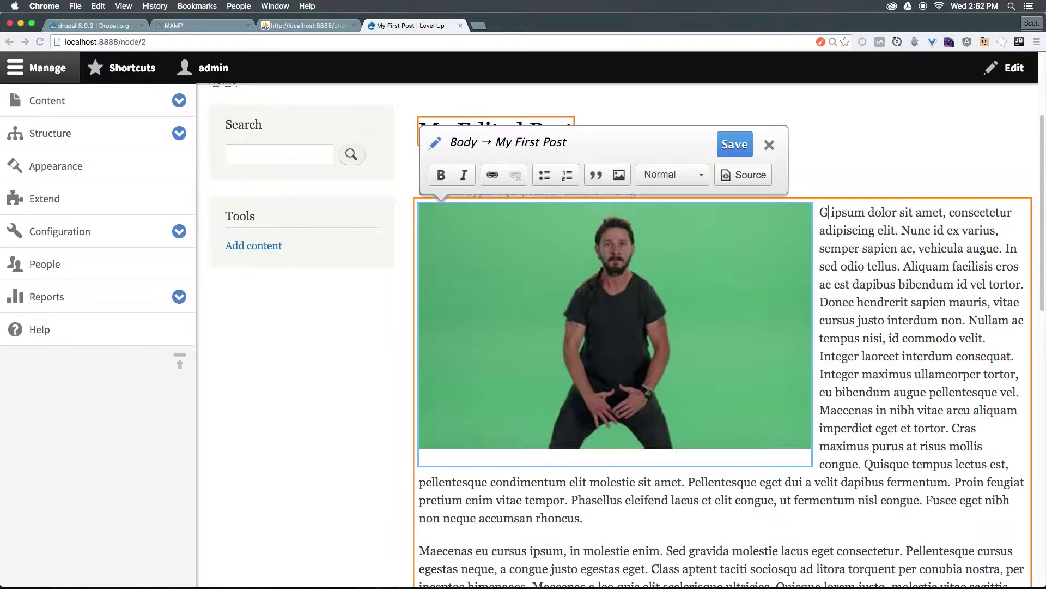
{"action": "type", "text": "Hellooooooooooo"}
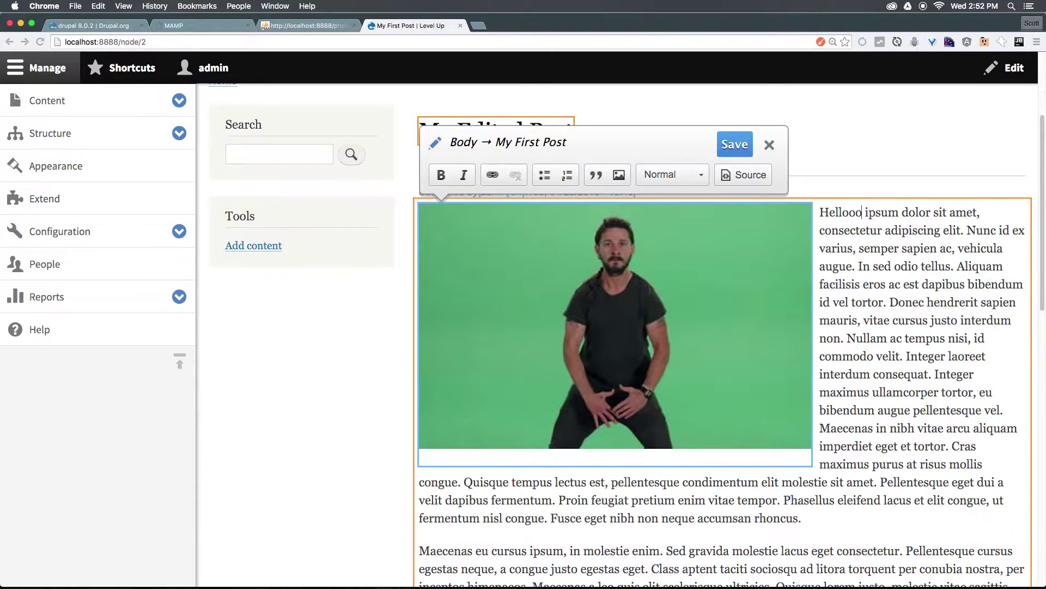
{"action": "left_click", "coordinate": [740, 149]}
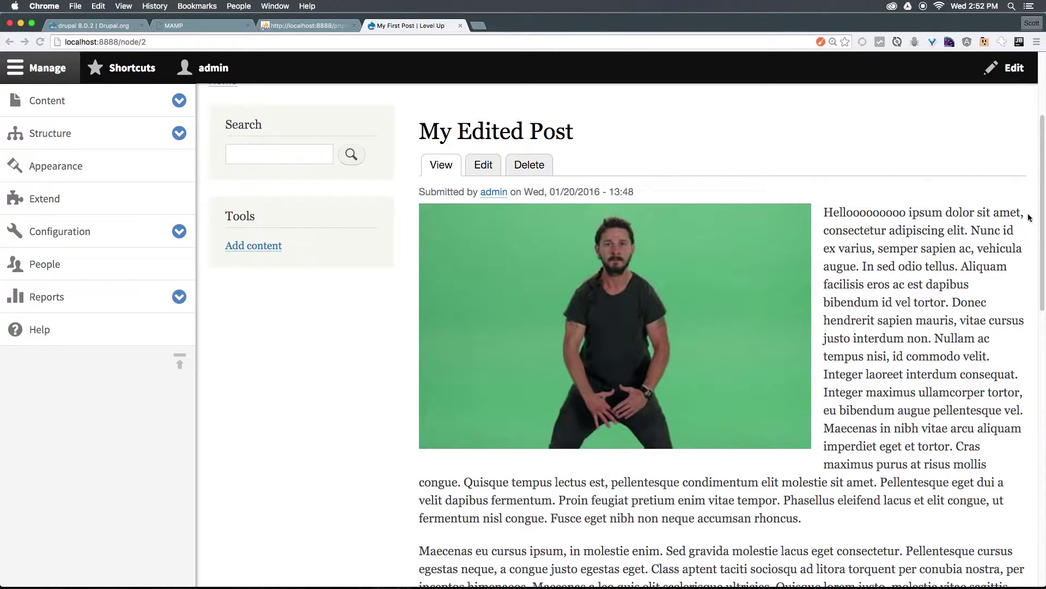
Select the overlong 'Hellooo…' word at the start of the post body
{"action": "double_click", "coordinate": [490, 131]}
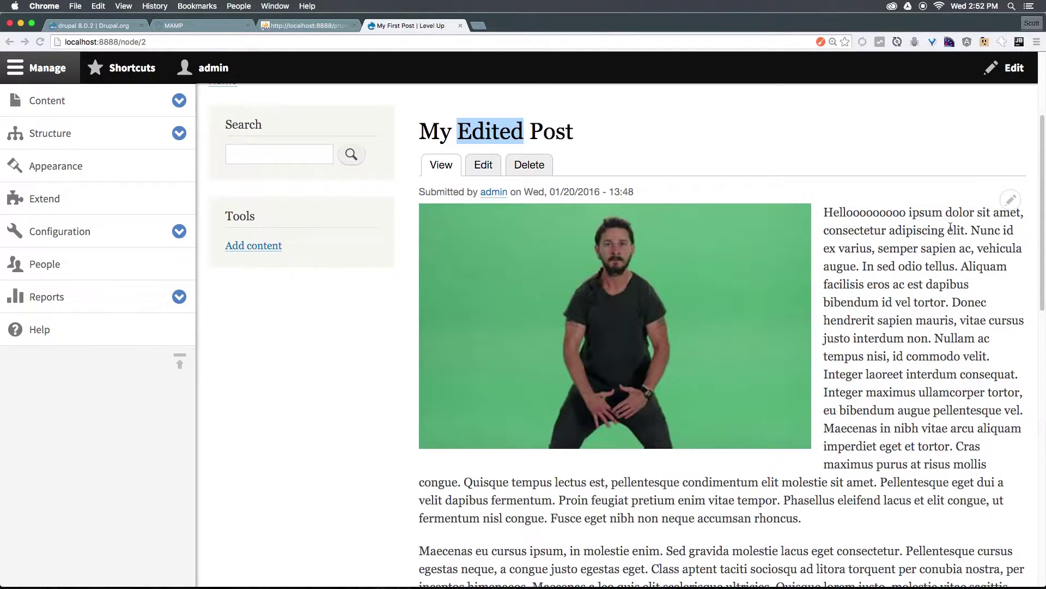
{"action": "scroll", "coordinate": [935, 381], "scroll_direction": "down", "scroll_amount": 1}
{"action": "left_click", "coordinate": [934, 382]}
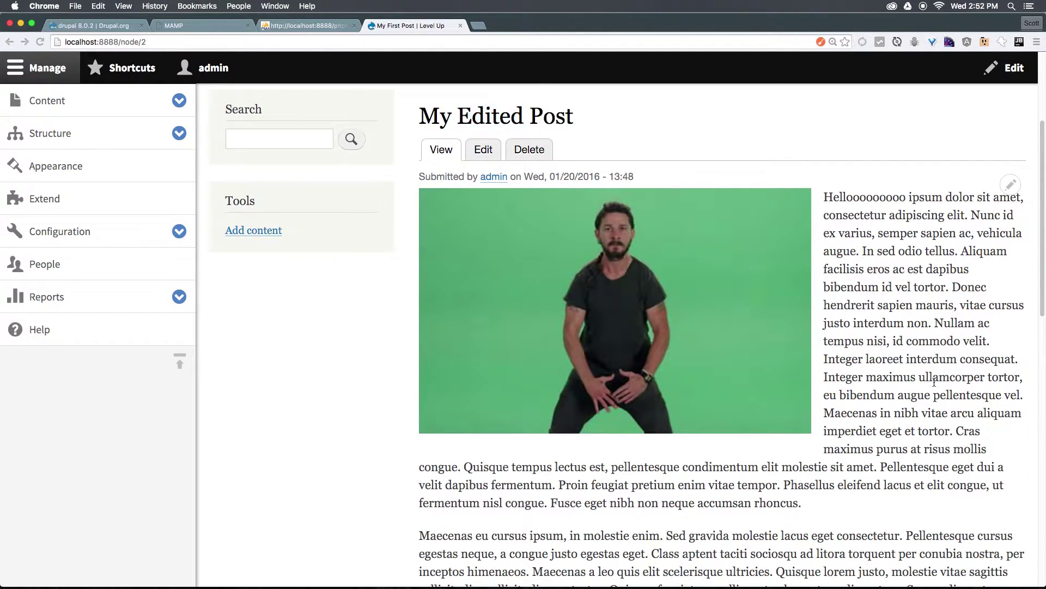
{"action": "scroll", "coordinate": [934, 382], "scroll_direction": "down", "scroll_amount": 8}
{"action": "scroll", "coordinate": [933, 381], "scroll_direction": "up", "scroll_amount": 9}
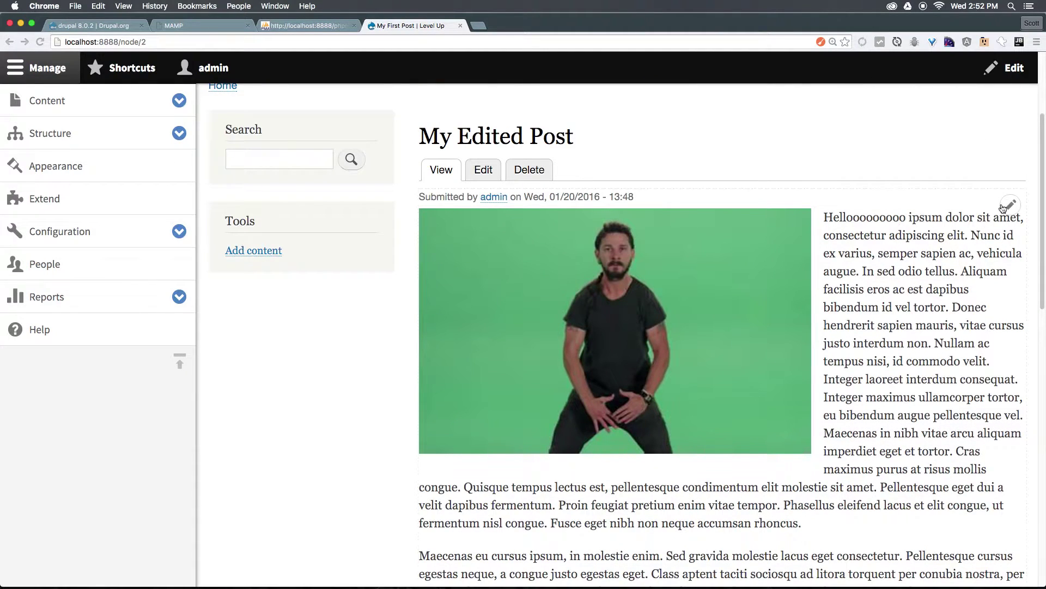
{"action": "double_click", "coordinate": [870, 219]}
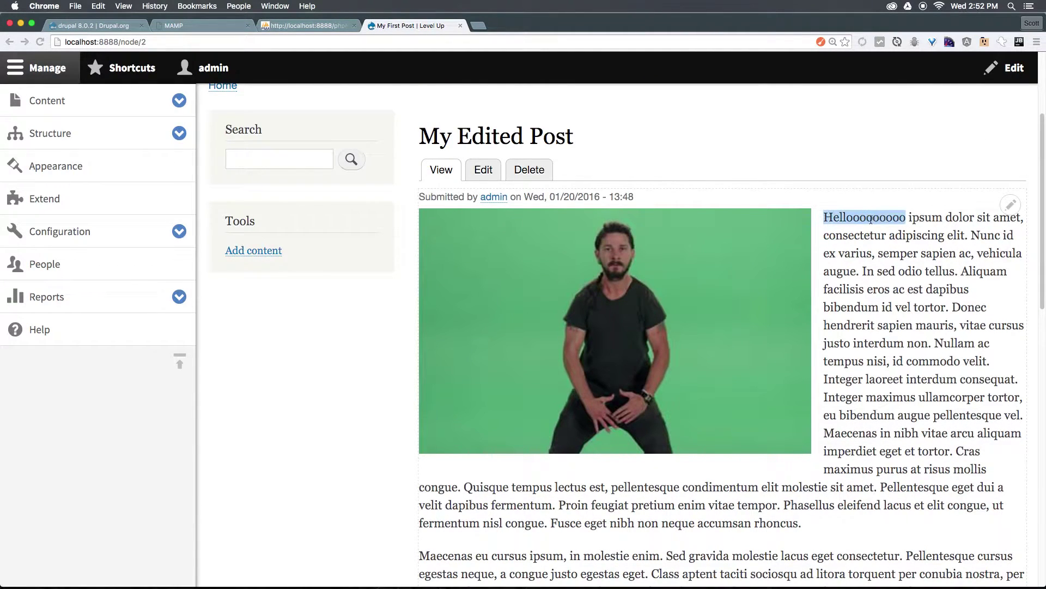
Quick-edit the body, trim the first word to 'Hello', and save the post
{"action": "left_click", "coordinate": [1009, 206]}
{"action": "left_click", "coordinate": [996, 231]}
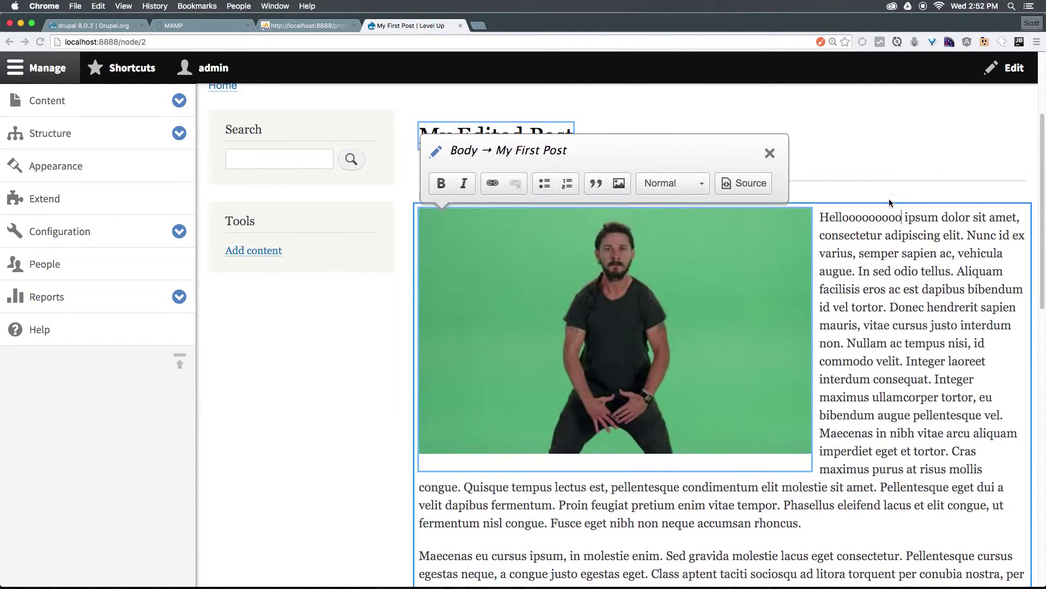
{"action": "key", "text": "BackSpace"}
{"action": "key", "text": "BackSpace"}
{"action": "key", "text": "BackSpace"}
{"action": "key", "text": "BackSpace"}
{"action": "key", "text": "BackSpace"}
{"action": "key", "text": "BackSpace"}
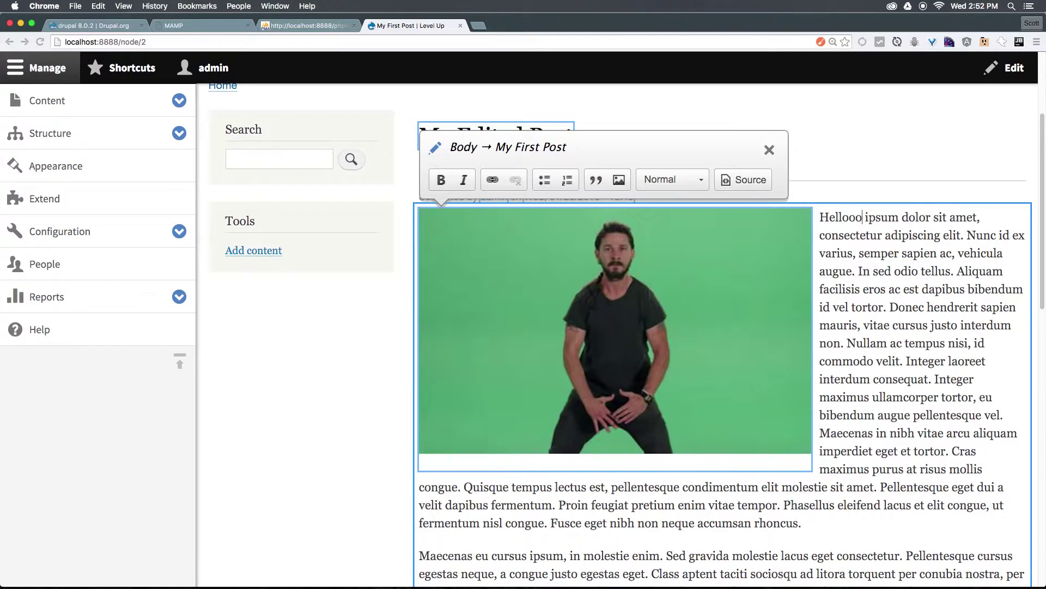
{"action": "key", "text": "BackSpace"}
{"action": "key", "text": "BackSpace"}
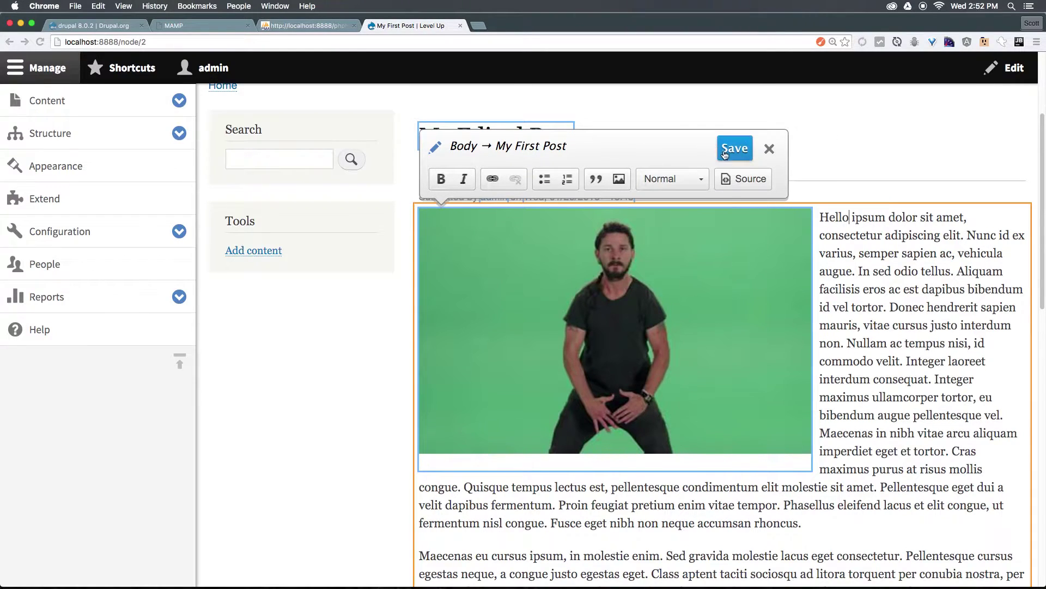
{"action": "left_click", "coordinate": [734, 149]}
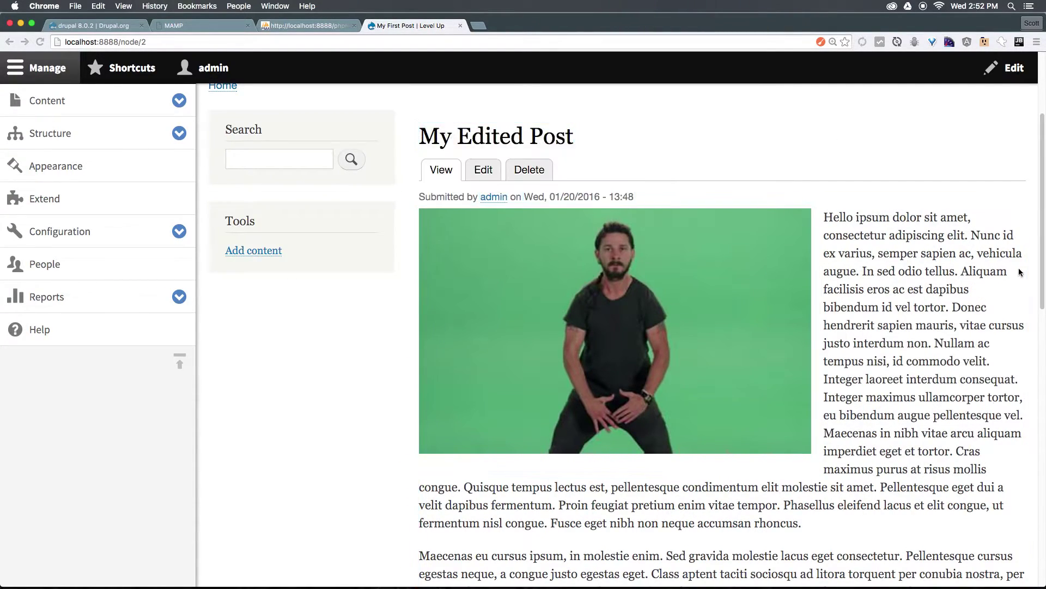
{"action": "mouse_move", "coordinate": [1001, 301]}
{"action": "scroll", "coordinate": [976, 278], "scroll_direction": "down", "scroll_amount": 10}
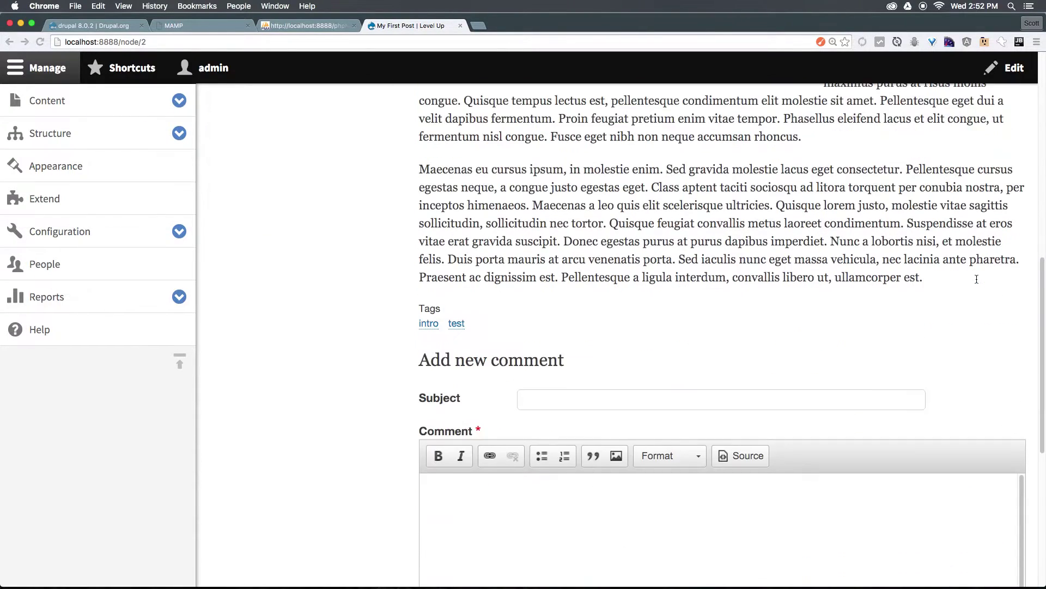
{"action": "scroll", "coordinate": [507, 345], "scroll_direction": "up", "scroll_amount": 10}
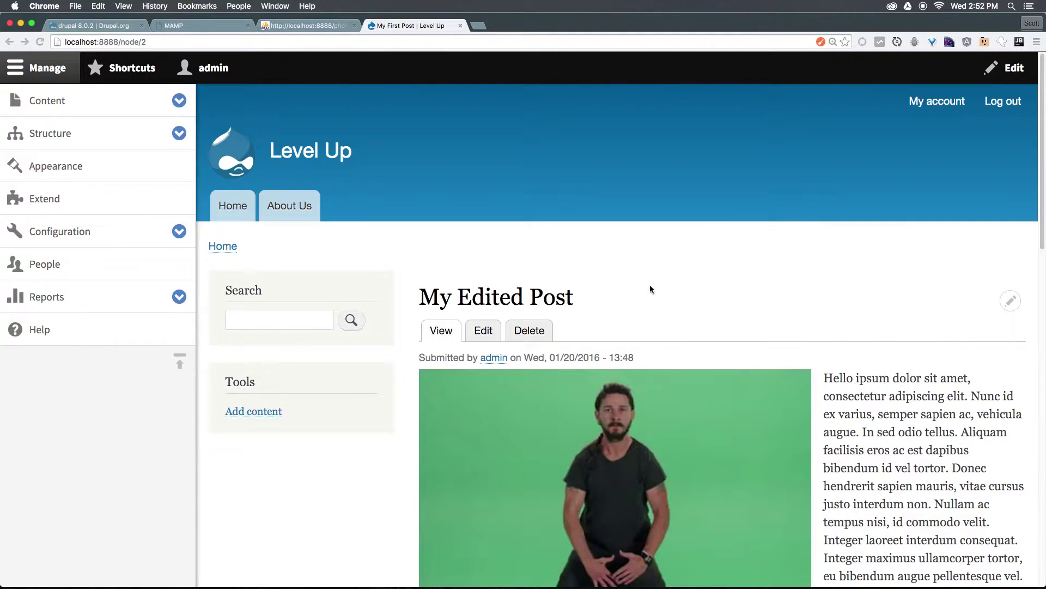
Go to the About Us page and start Quick edit on its content
{"action": "left_click", "coordinate": [302, 210]}
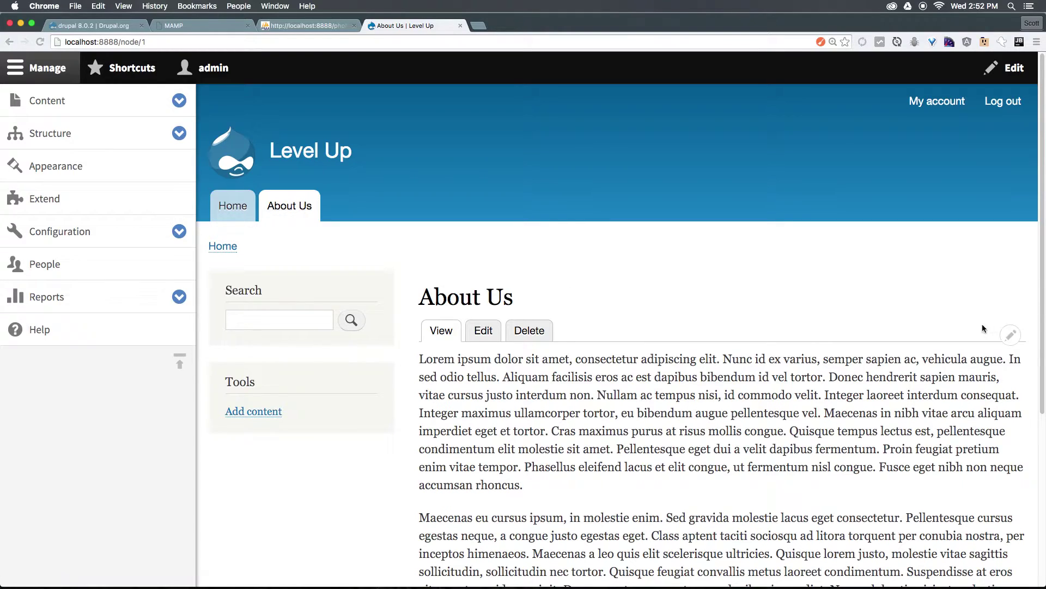
{"action": "left_click", "coordinate": [1005, 334]}
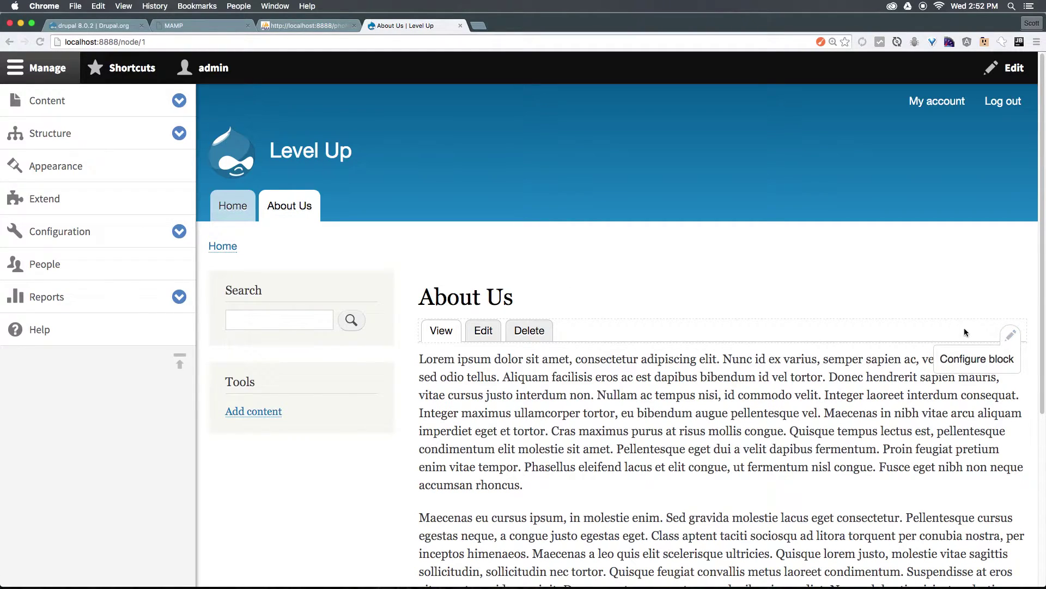
{"action": "left_click", "coordinate": [1011, 365]}
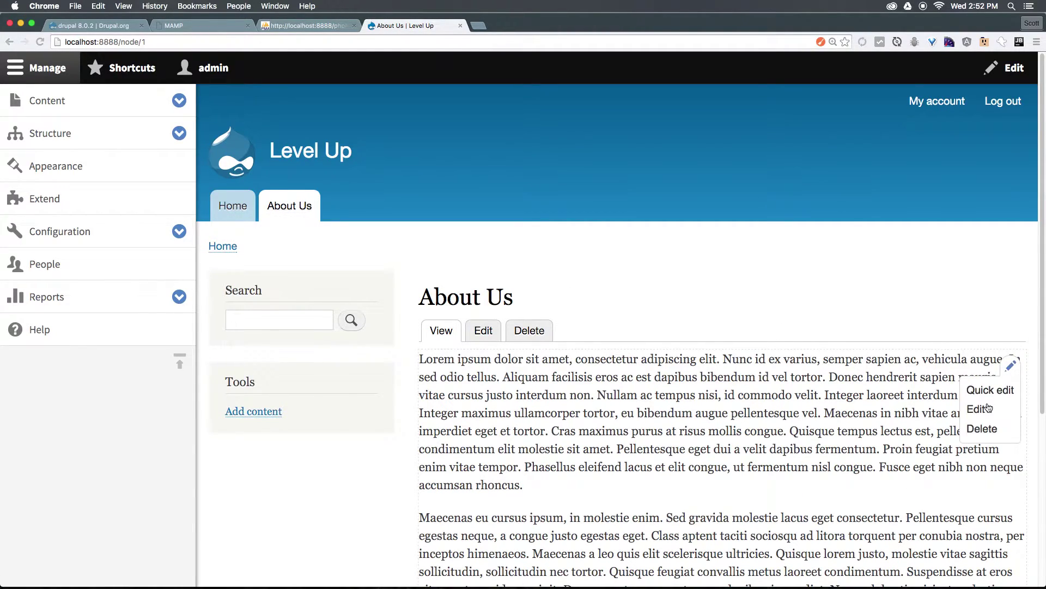
{"action": "left_click", "coordinate": [990, 392]}
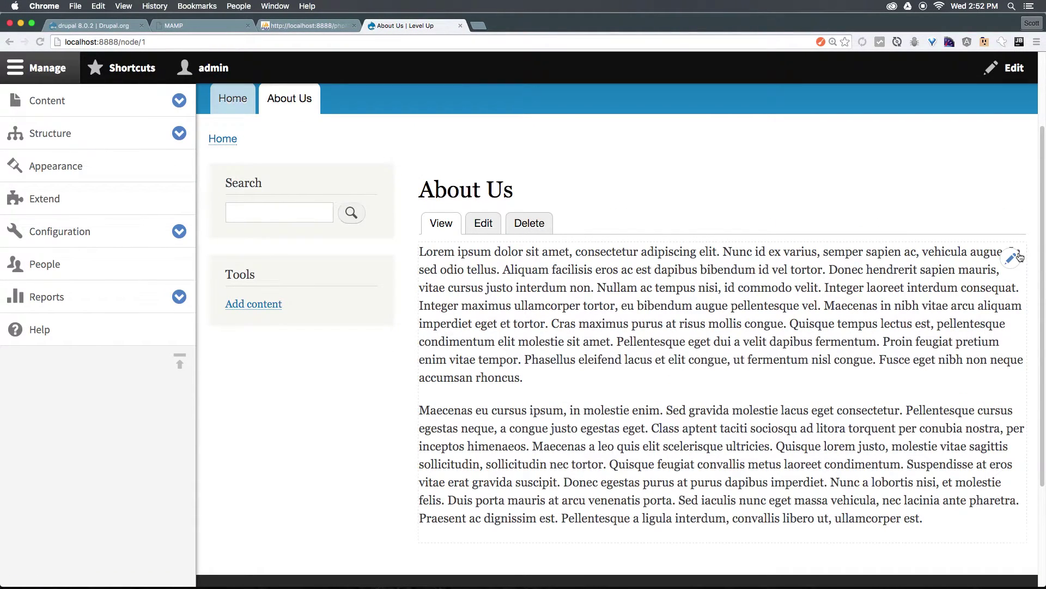
Return to the home page and switch My Edited Post into Quick edit
{"action": "left_click", "coordinate": [238, 106]}
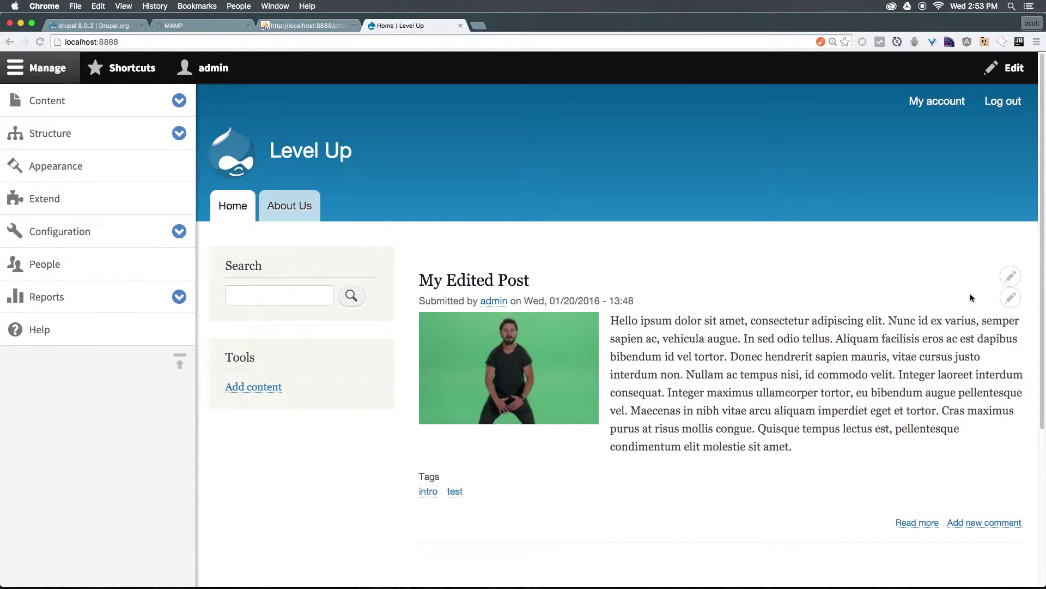
{"action": "left_click", "coordinate": [1010, 297]}
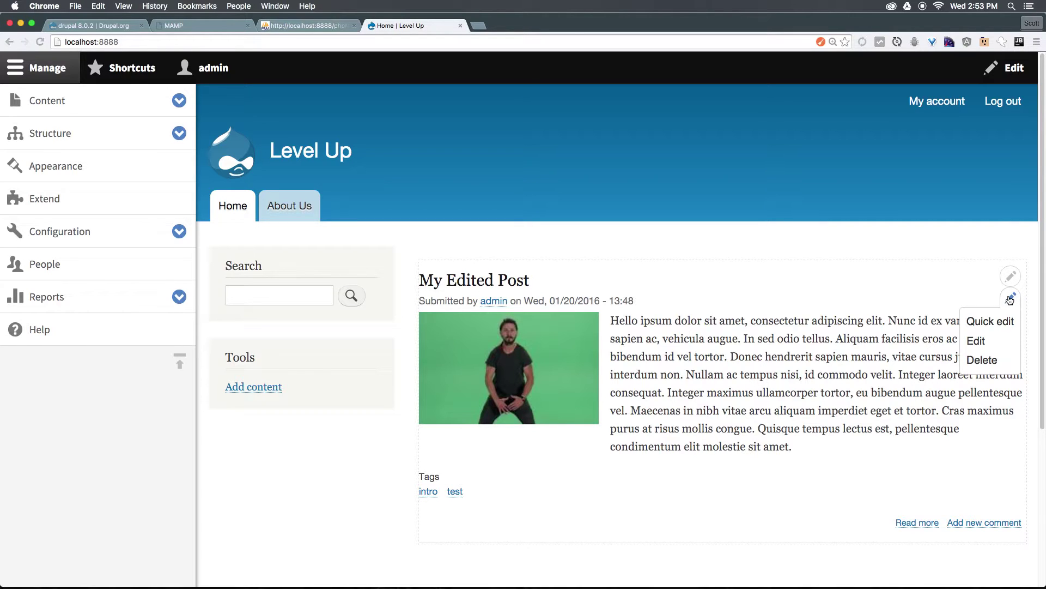
{"action": "left_click", "coordinate": [983, 321]}
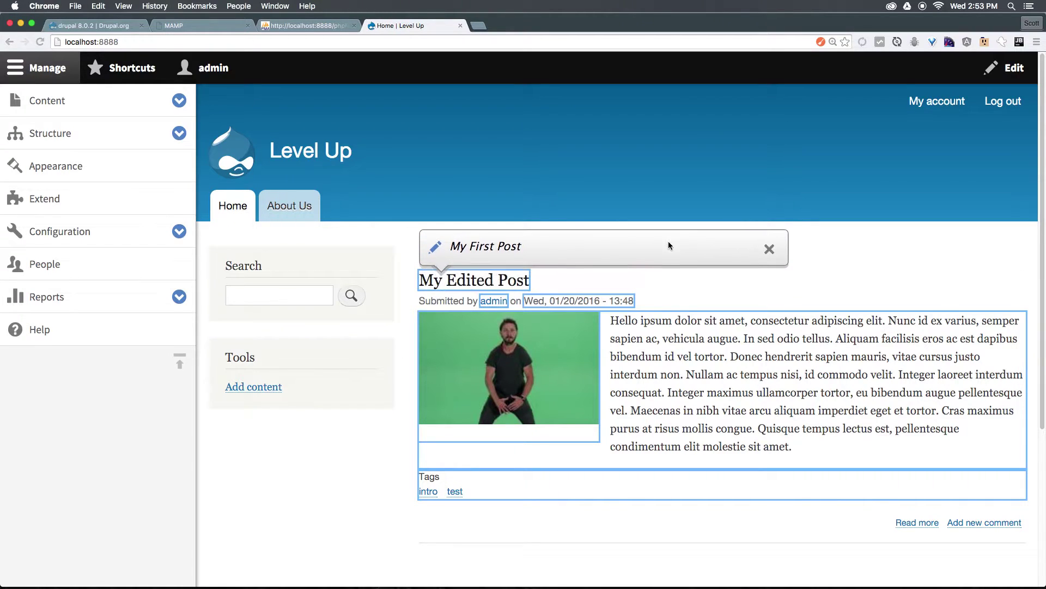
Open the post body's inline editor, look through the text, then close the editor
{"action": "left_click", "coordinate": [729, 357]}
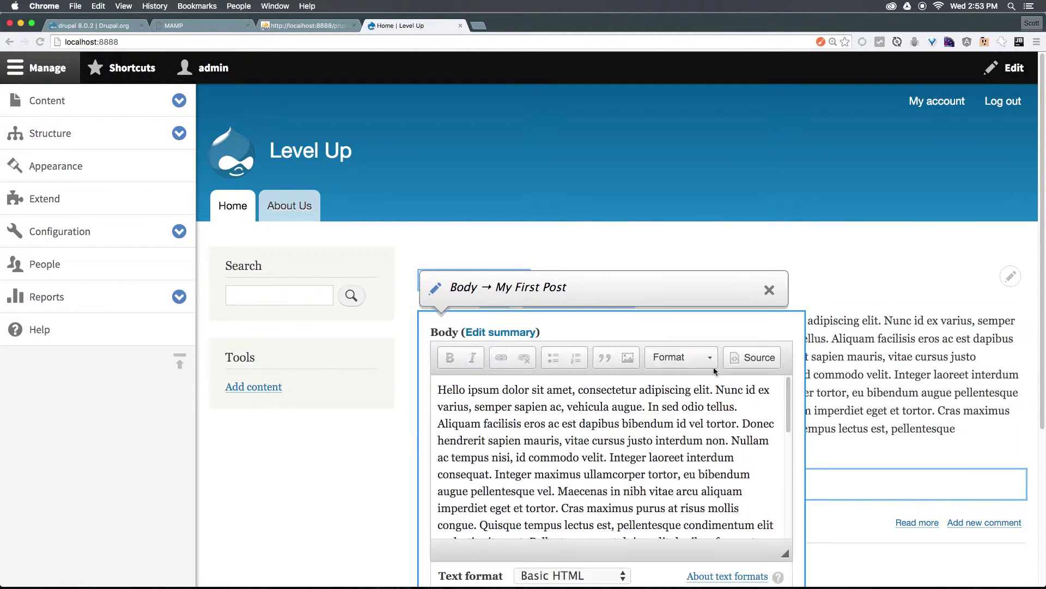
{"action": "scroll", "coordinate": [581, 462], "scroll_direction": "down", "scroll_amount": 5}
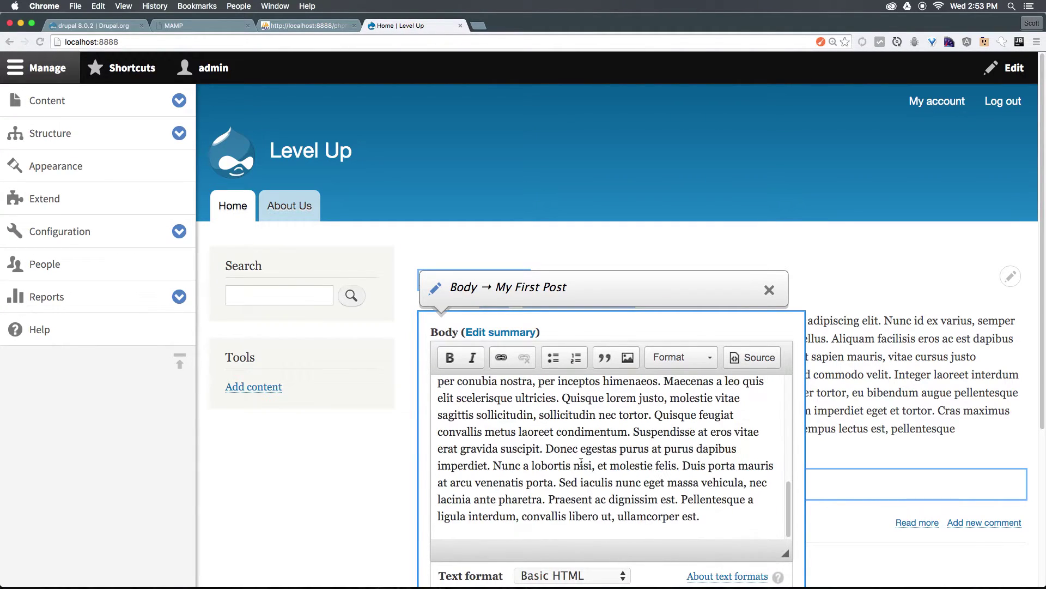
{"action": "scroll", "coordinate": [626, 466], "scroll_direction": "down", "scroll_amount": 4}
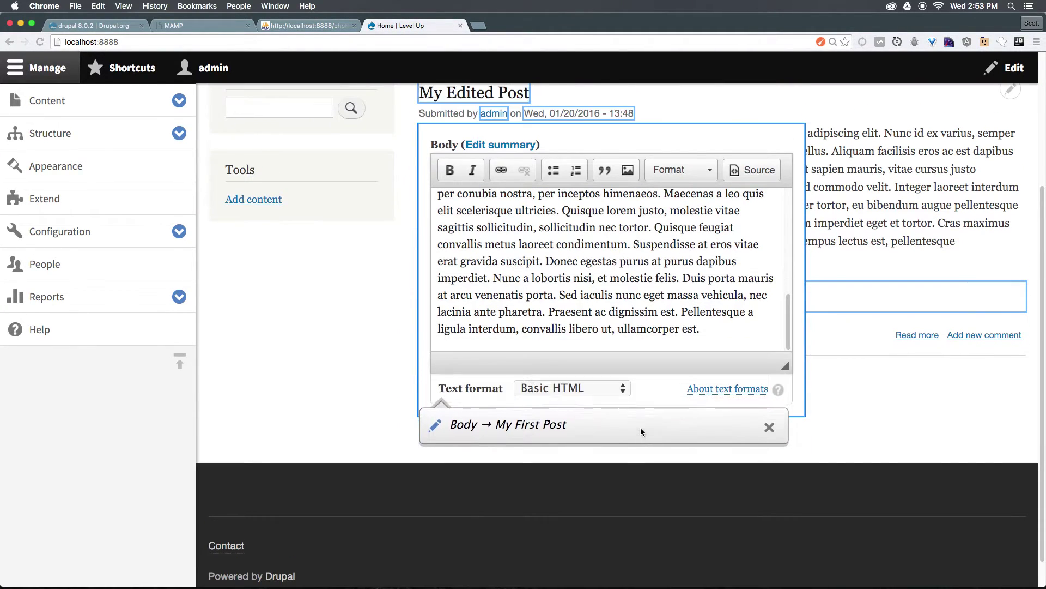
{"action": "scroll", "coordinate": [490, 318], "scroll_direction": "up", "scroll_amount": 10}
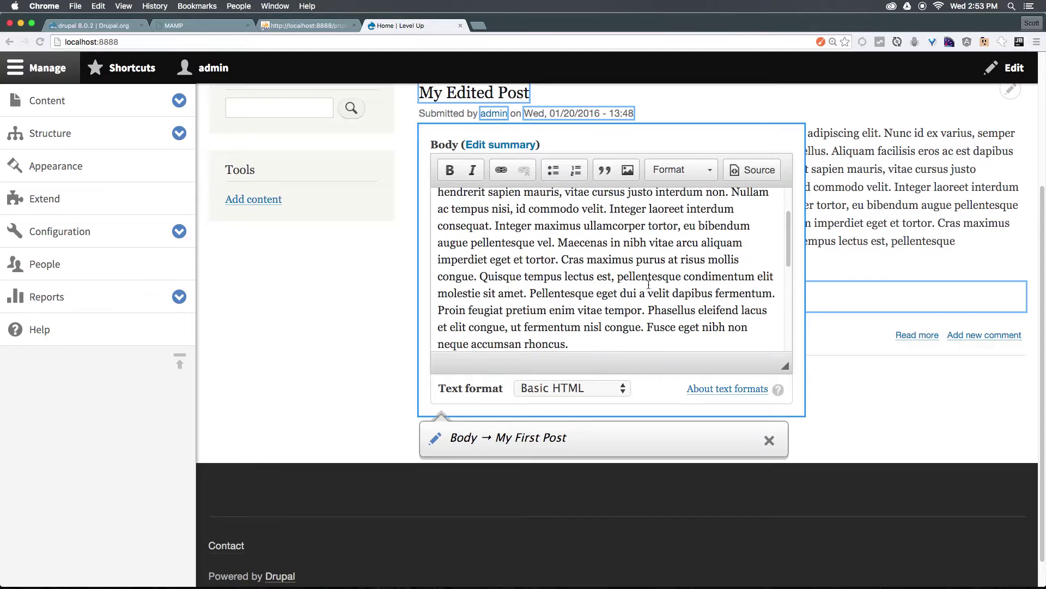
{"action": "scroll", "coordinate": [688, 267], "scroll_direction": "up", "scroll_amount": 3}
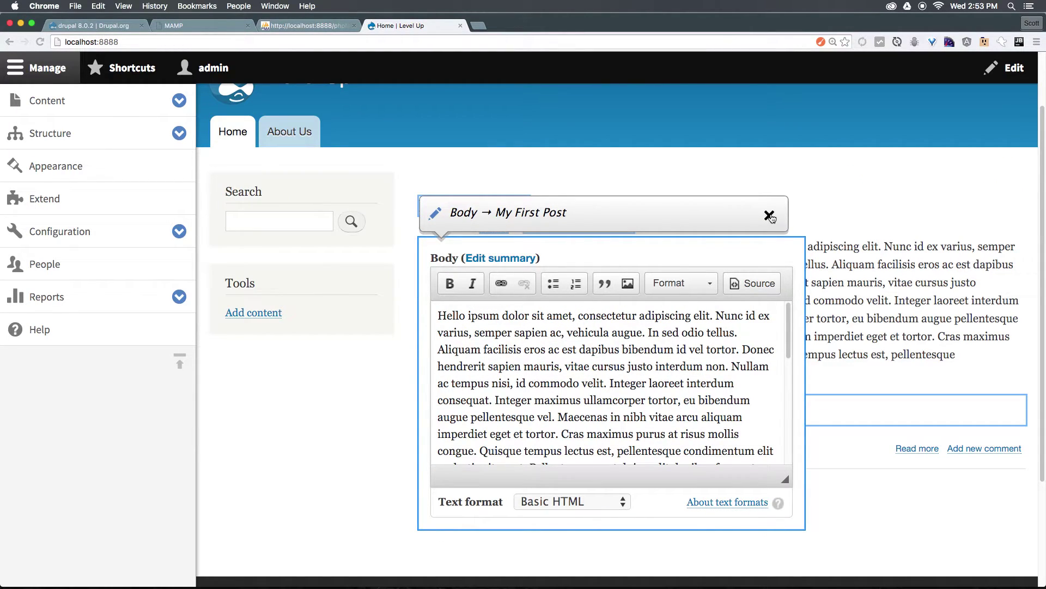
{"action": "left_click", "coordinate": [770, 216]}
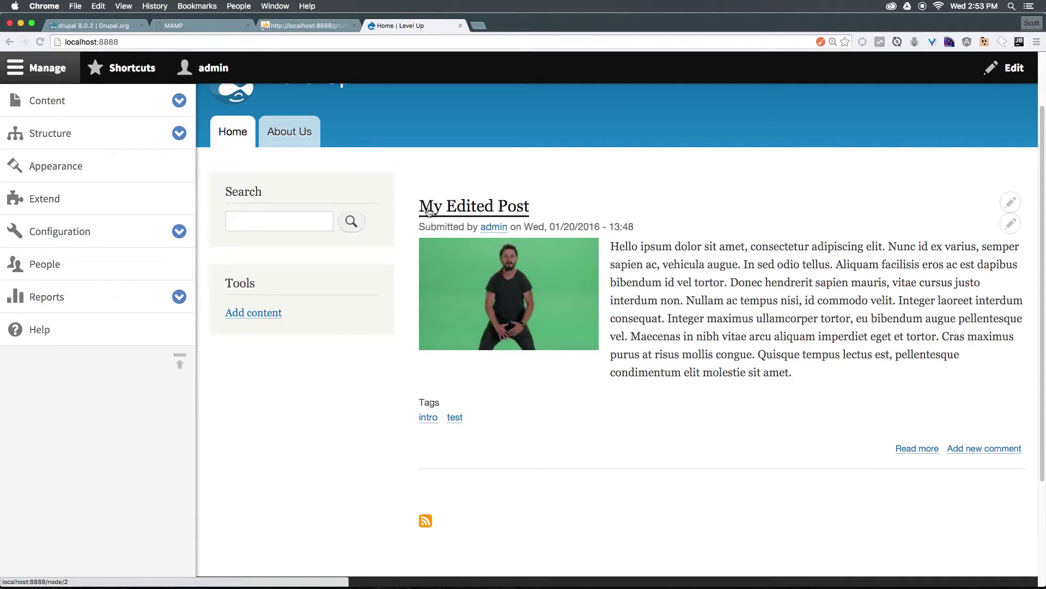
Open the My Edited Post article and look through its full edit form
{"action": "left_click", "coordinate": [457, 209]}
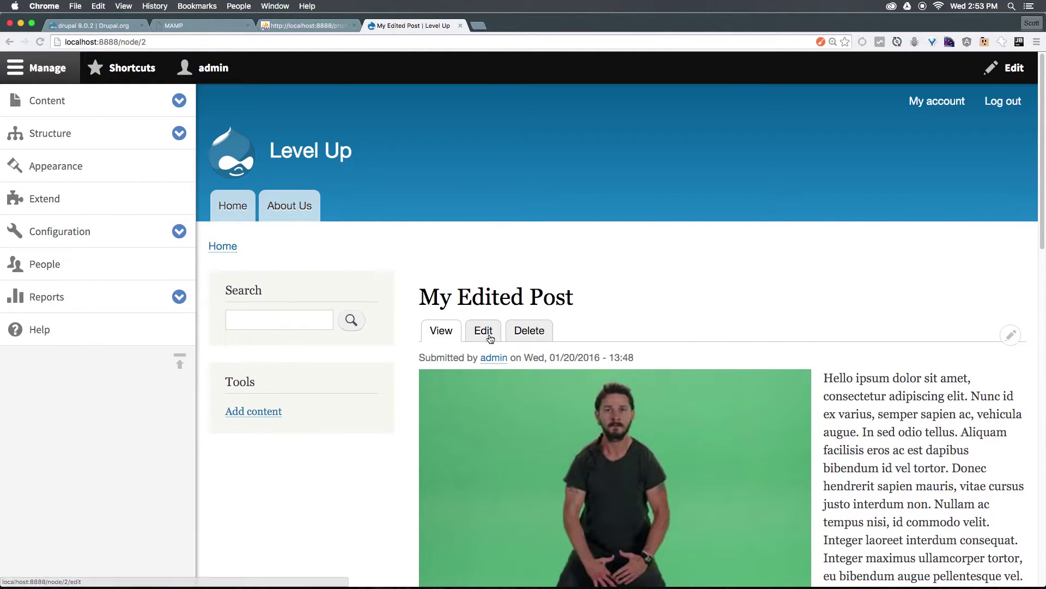
{"action": "left_click", "coordinate": [487, 333]}
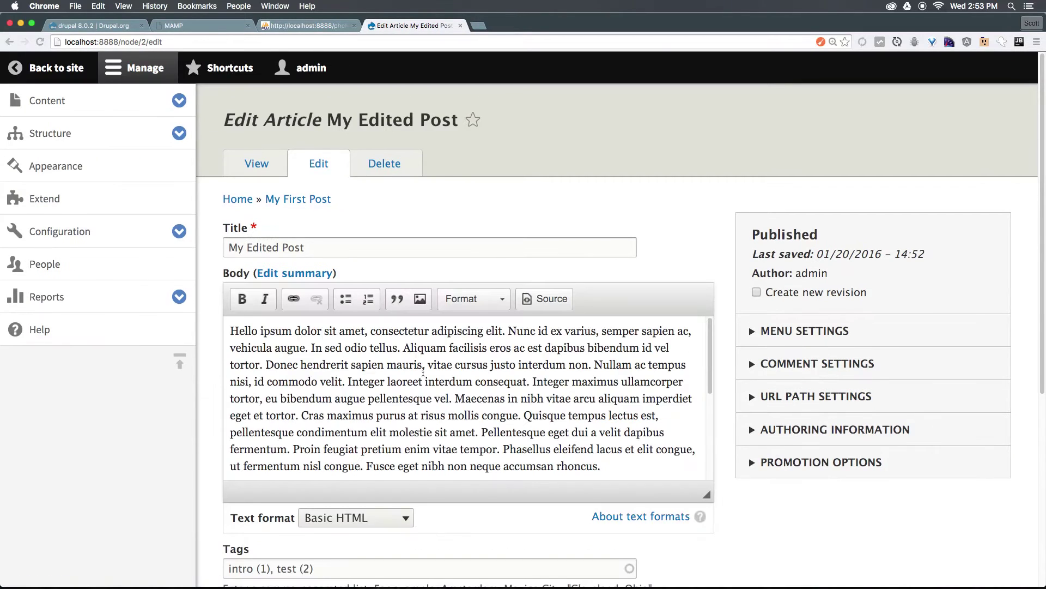
{"action": "scroll", "coordinate": [517, 407], "scroll_direction": "down", "scroll_amount": 3}
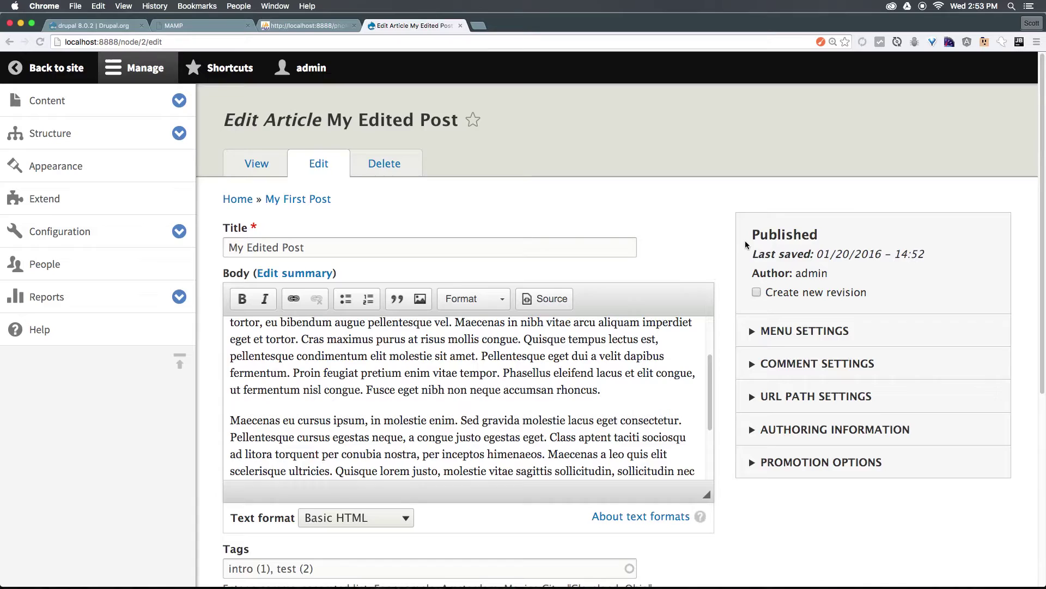
{"action": "scroll", "coordinate": [254, 525], "scroll_direction": "down", "scroll_amount": 5}
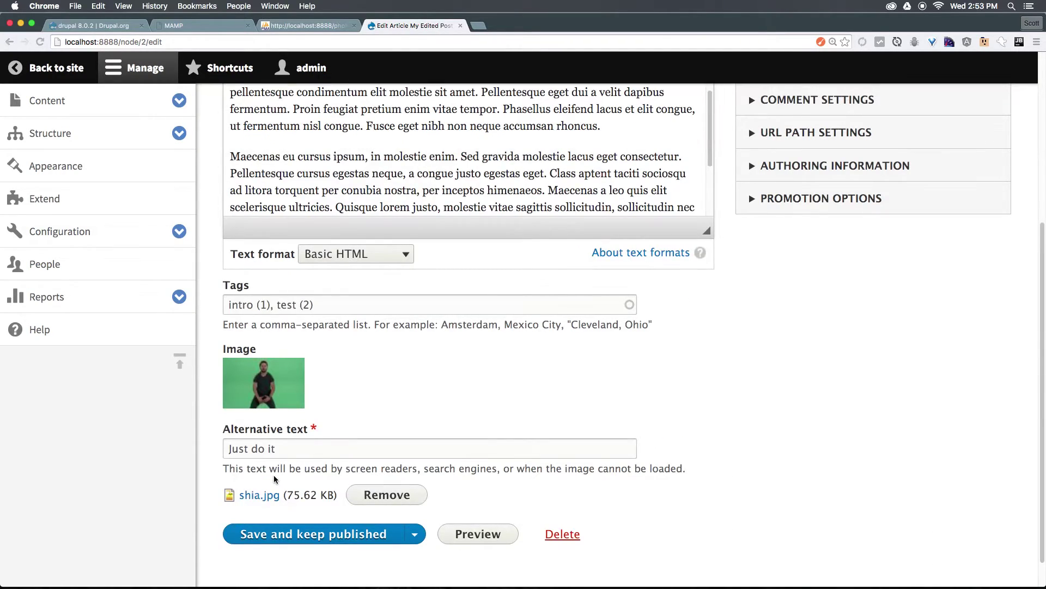
{"action": "scroll", "coordinate": [668, 190], "scroll_direction": "up", "scroll_amount": 5}
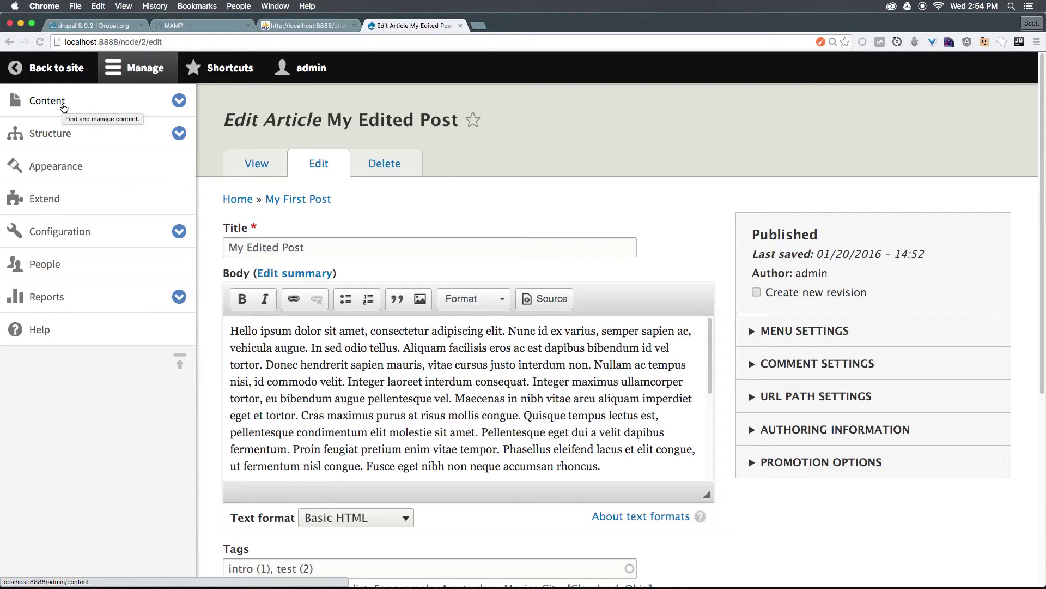
Filter the admin Content list by title 'about', leaving the content type at Any
{"action": "left_click", "coordinate": [62, 106]}
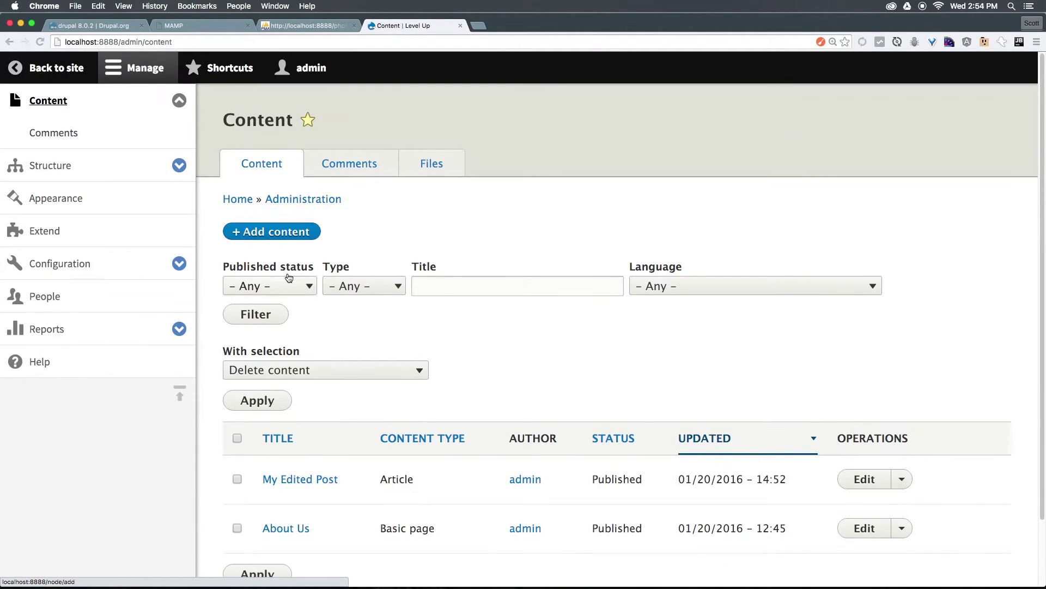
{"action": "left_click", "coordinate": [440, 286]}
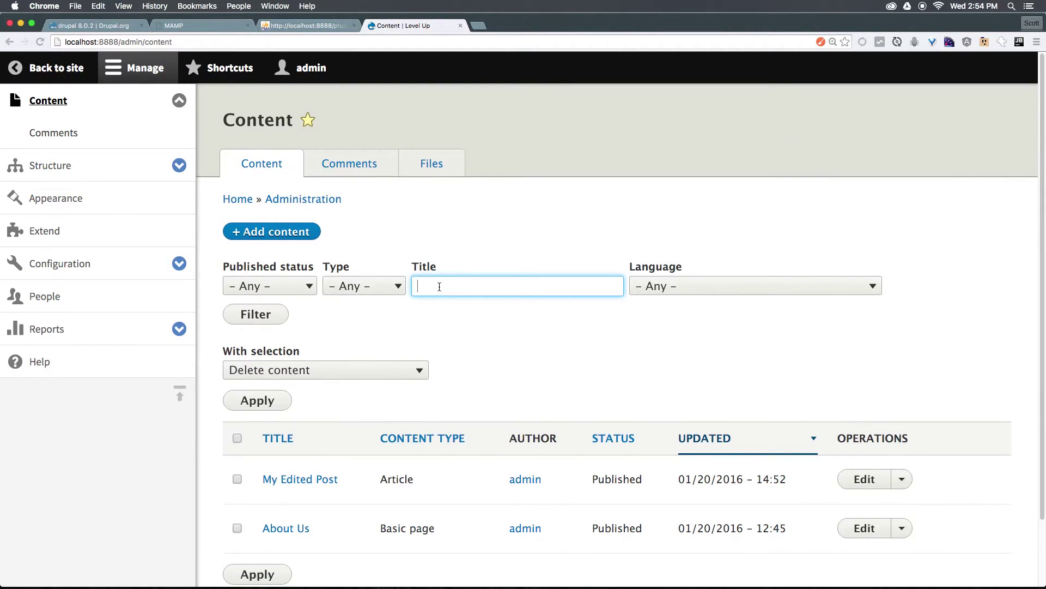
{"action": "type", "text": "about"}
{"action": "key", "text": "Return"}
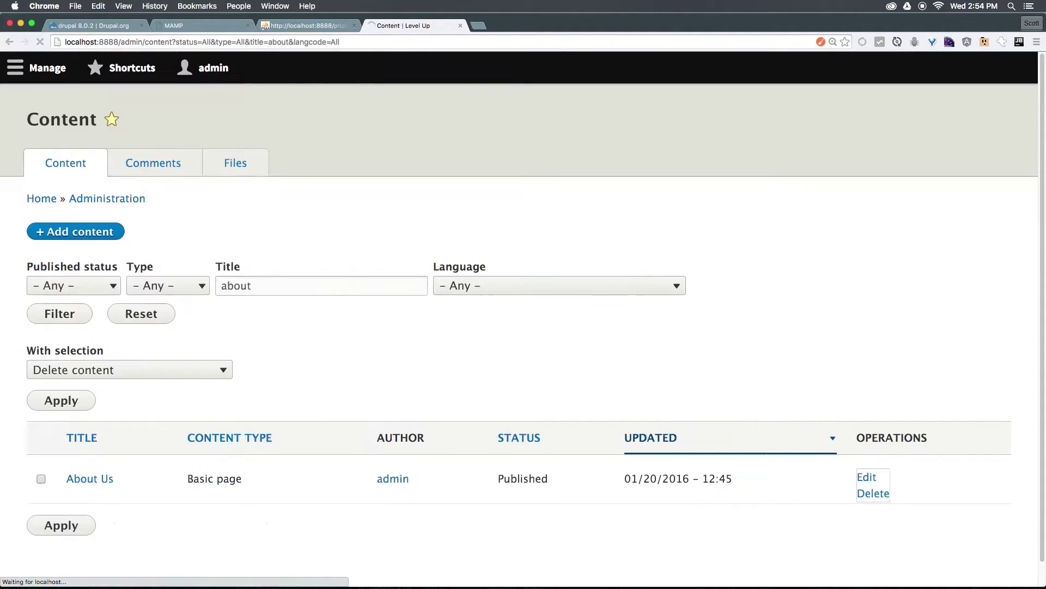
{"action": "scroll", "coordinate": [338, 493], "scroll_direction": "down", "scroll_amount": 1}
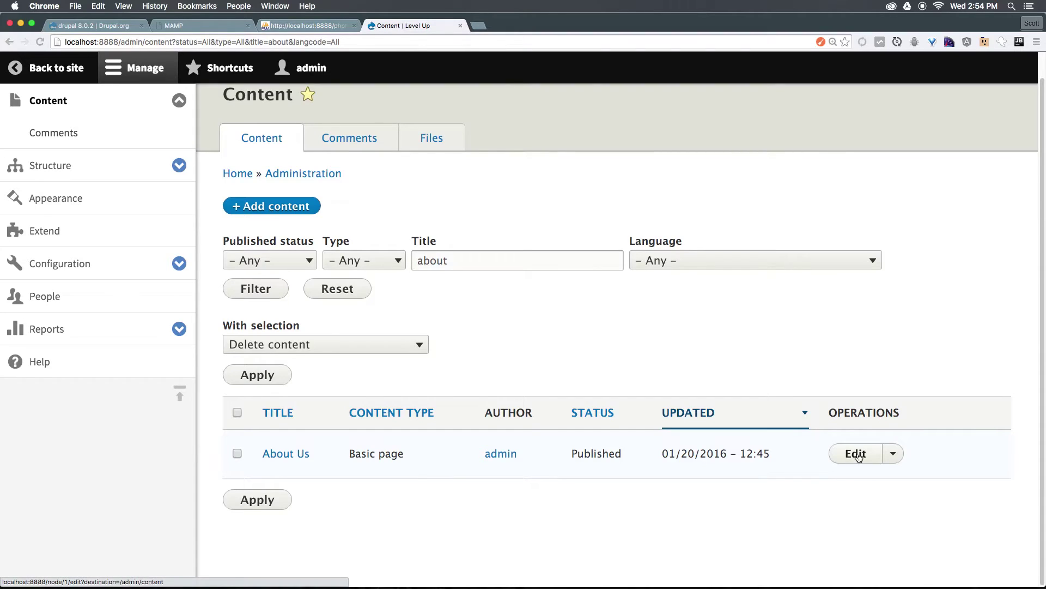
{"action": "left_click", "coordinate": [234, 240]}
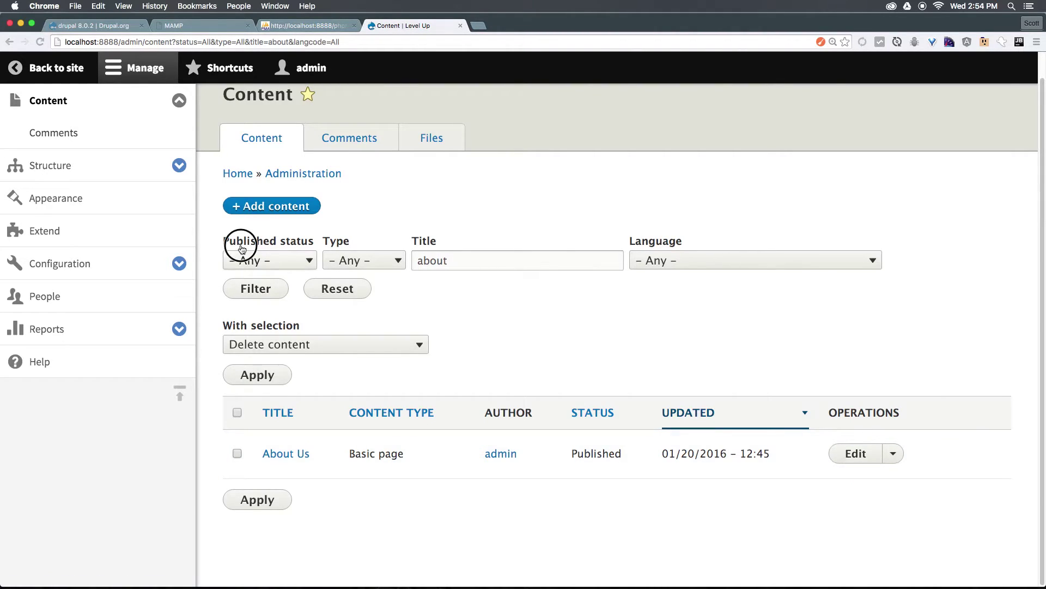
{"action": "left_click", "coordinate": [367, 259]}
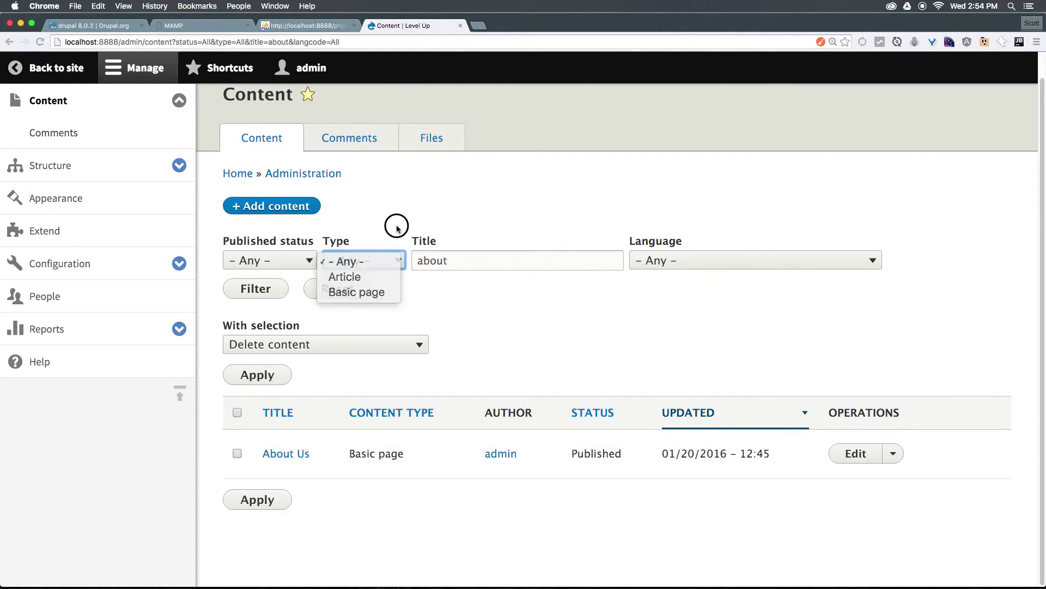
{"action": "left_click", "coordinate": [397, 261]}
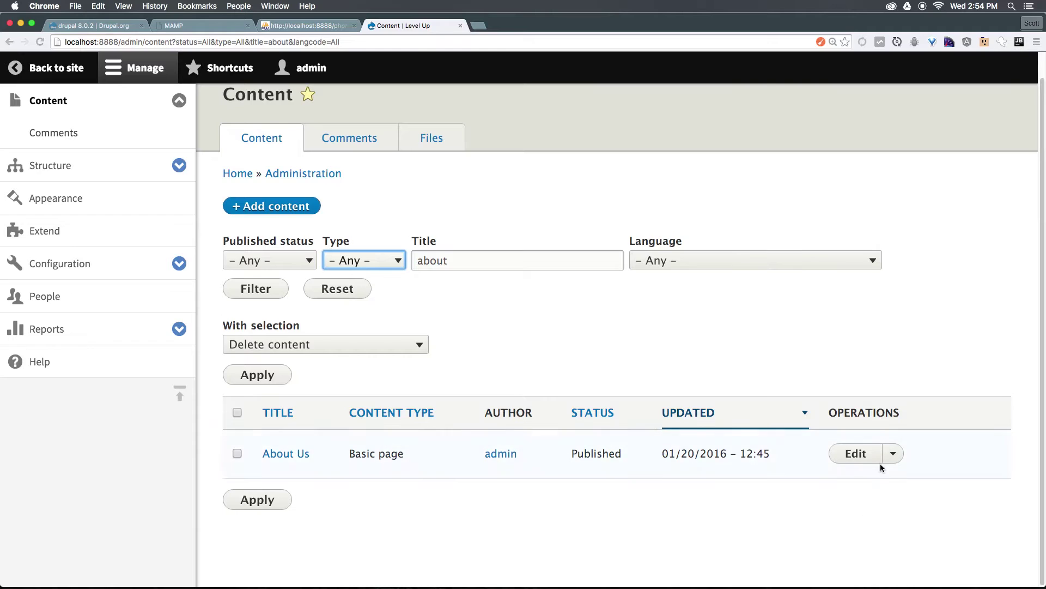
Edit the About Us page and save it, keeping it published
{"action": "left_click", "coordinate": [853, 453]}
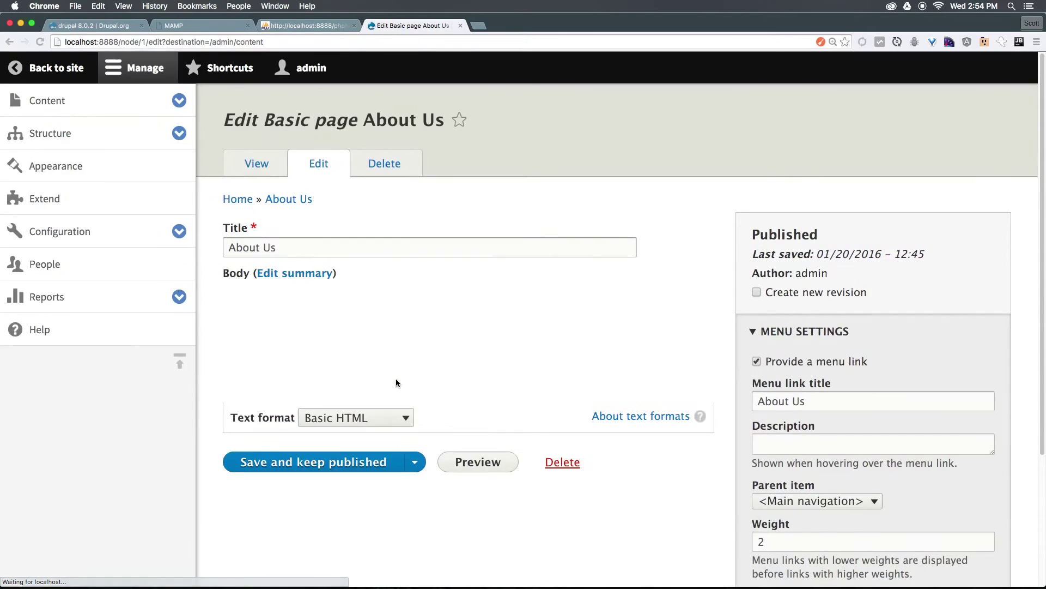
{"action": "scroll", "coordinate": [321, 376], "scroll_direction": "down", "scroll_amount": 3}
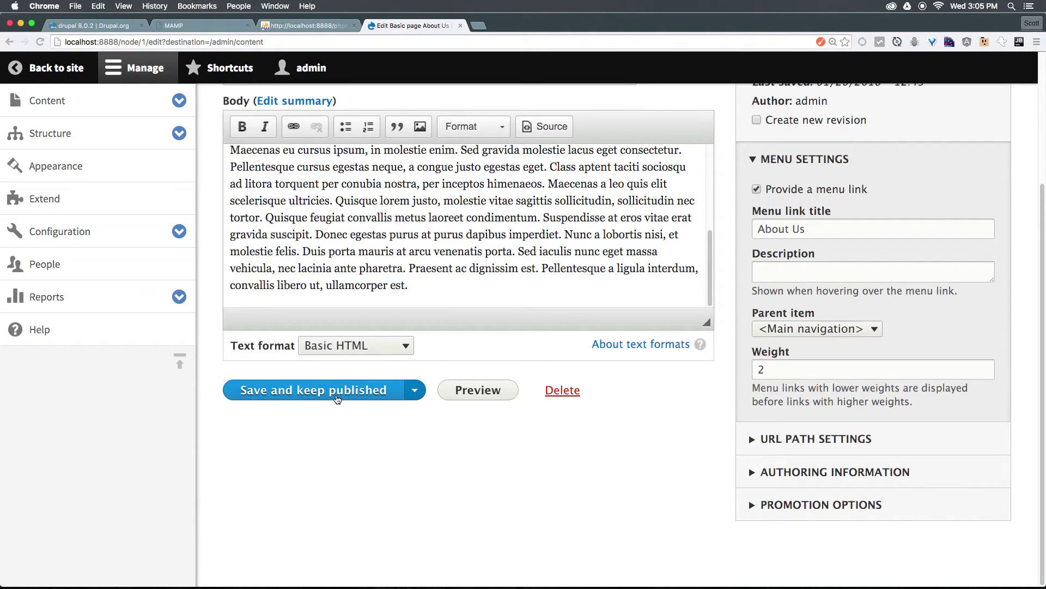
{"action": "left_click", "coordinate": [338, 399]}
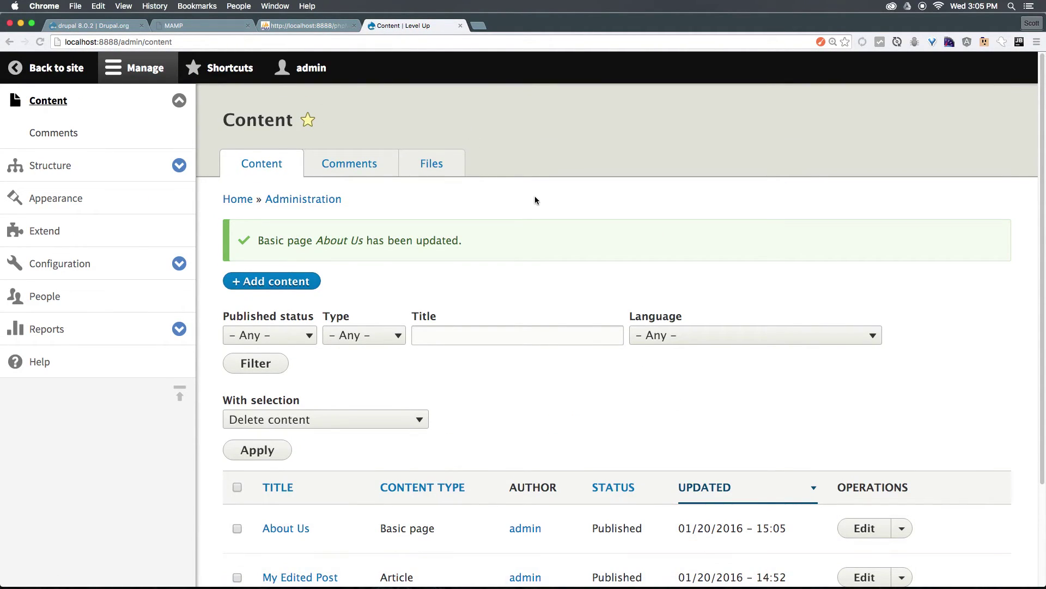
Open the About Us page from the Content list to view it on the live site
{"action": "scroll", "coordinate": [286, 528], "scroll_direction": "down", "scroll_amount": 3}
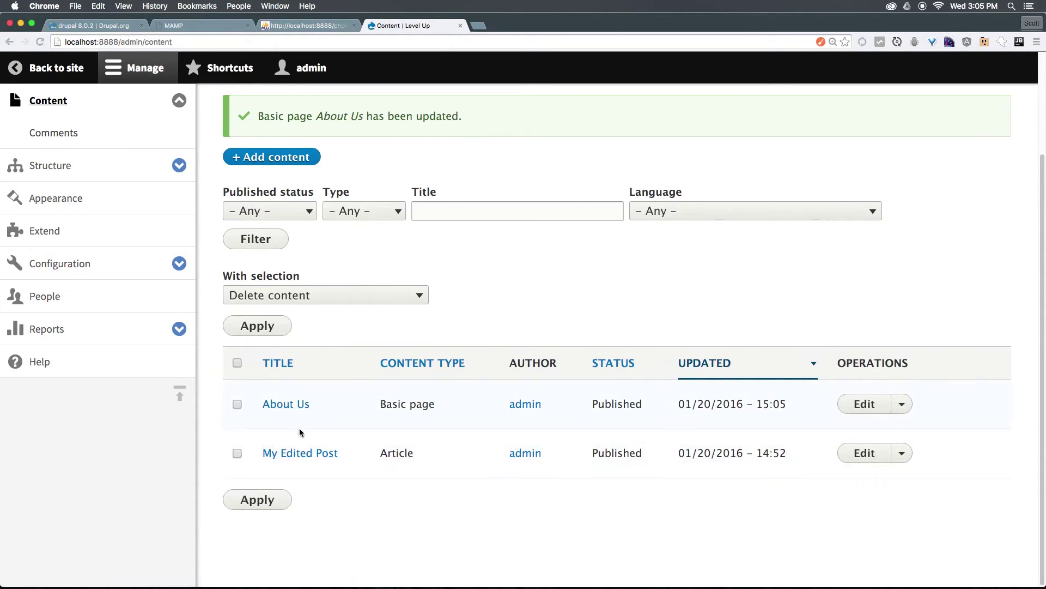
{"action": "left_click", "coordinate": [286, 406]}
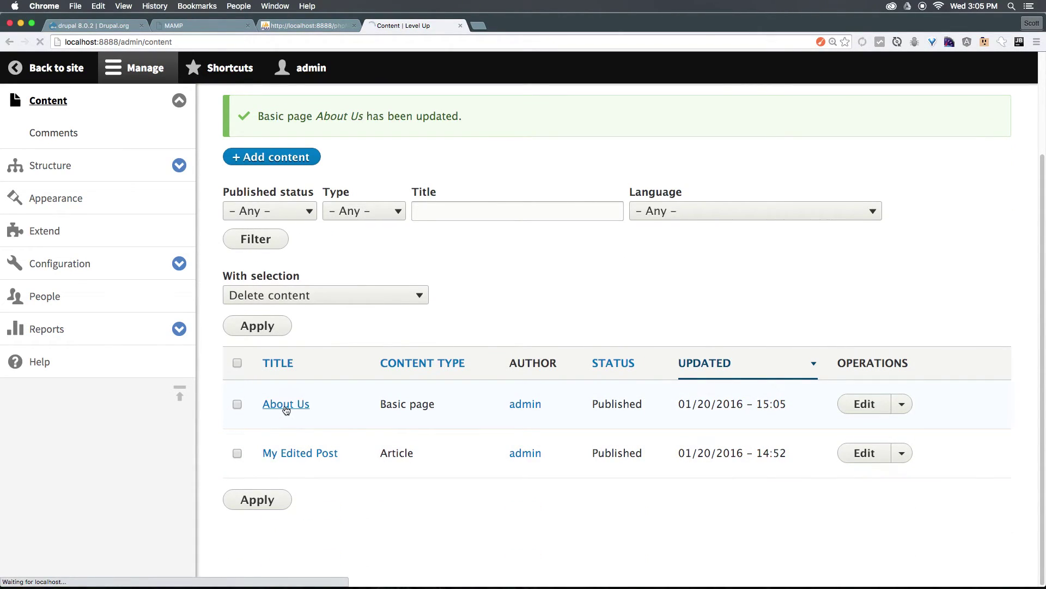